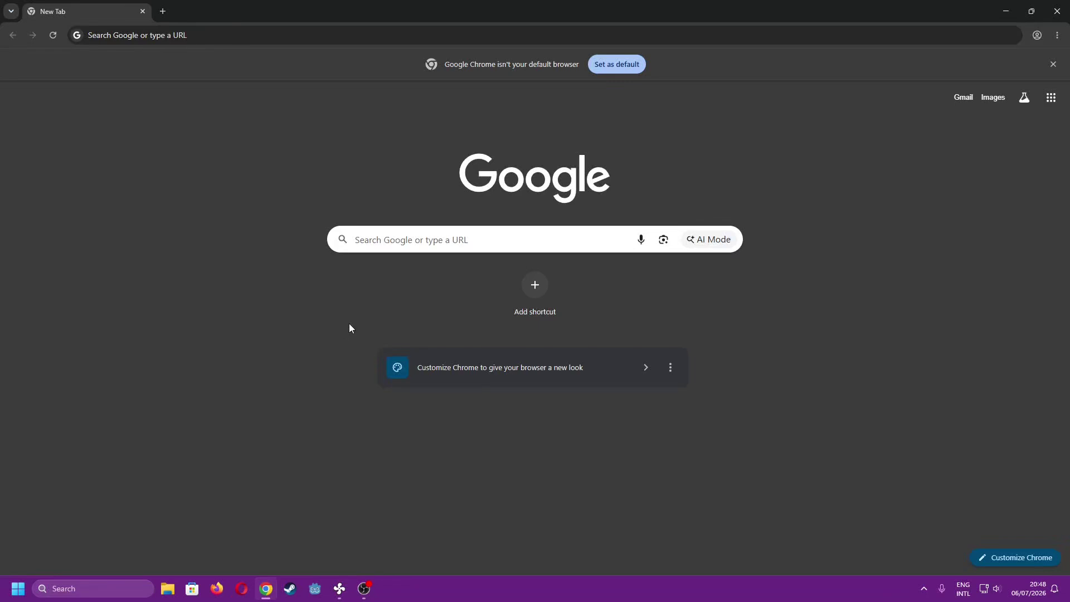
Search Google for "scratch" and open the official Scratch website at scratch.mit.edu.
left_click(423, 239)
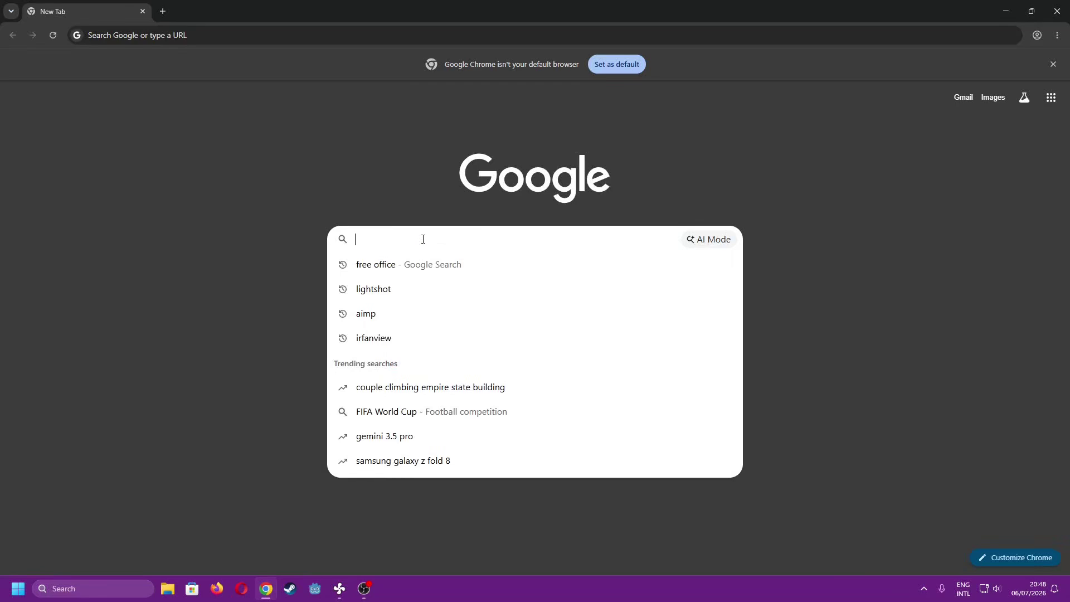
type("scratch")
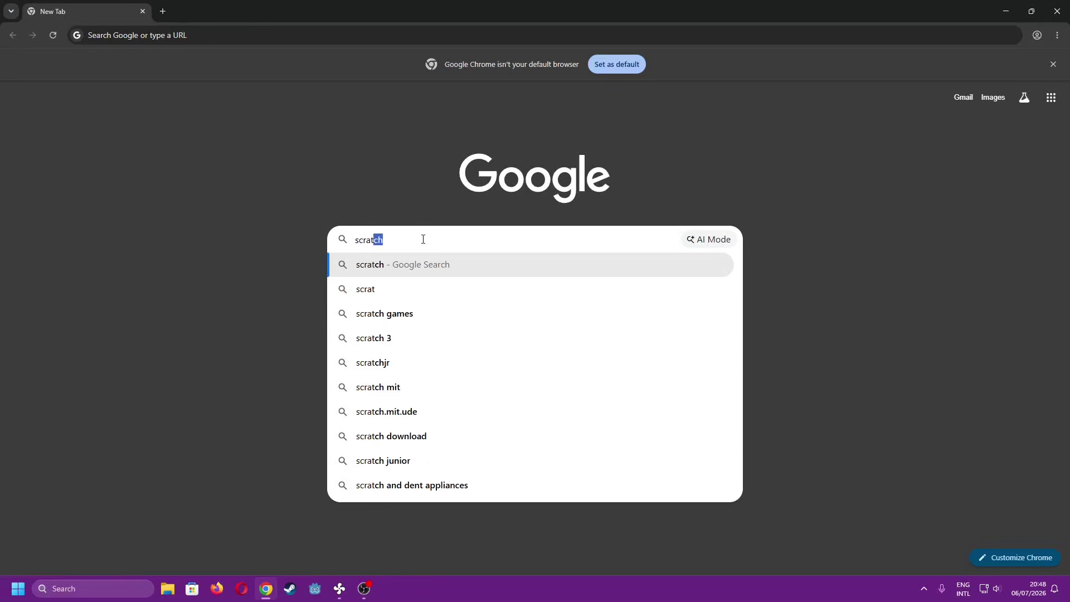
key("Return")
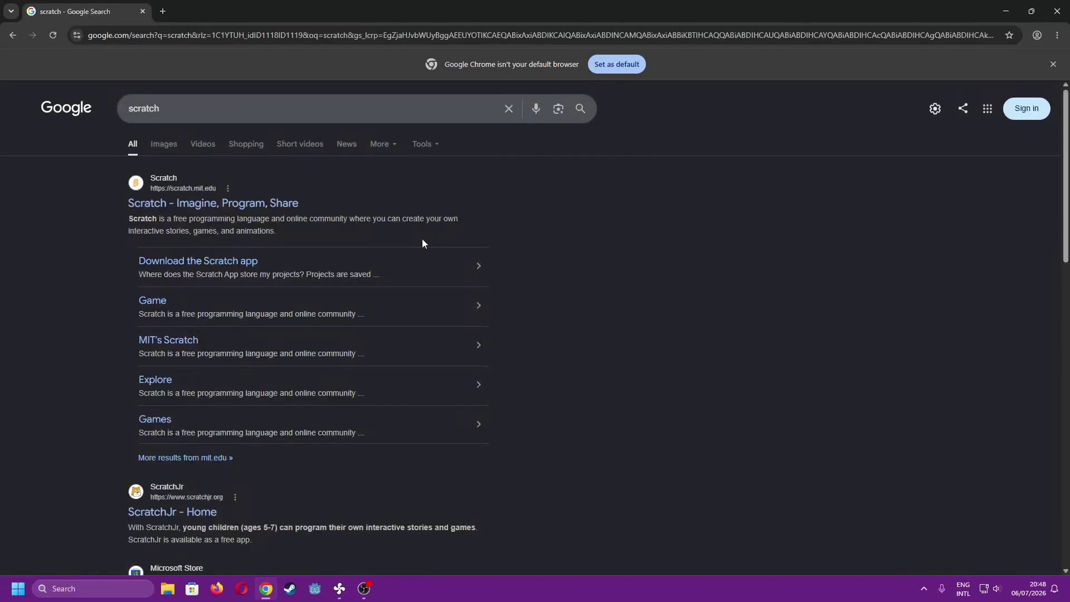
left_click(279, 204)
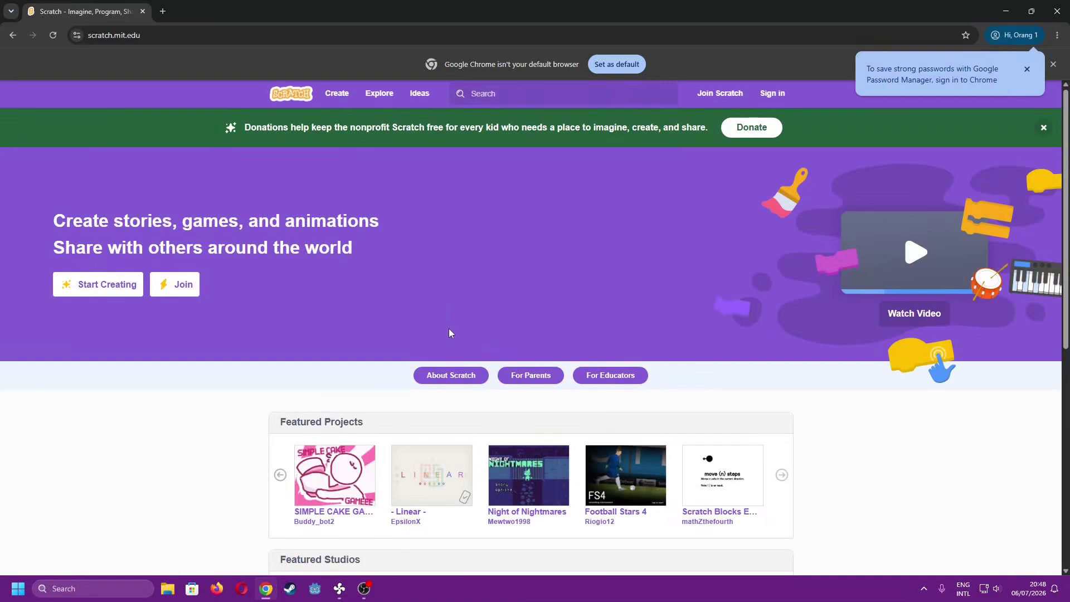
Open the Download page listed under Resources in the Scratch website's footer.
scroll(450, 332, "down", 6)
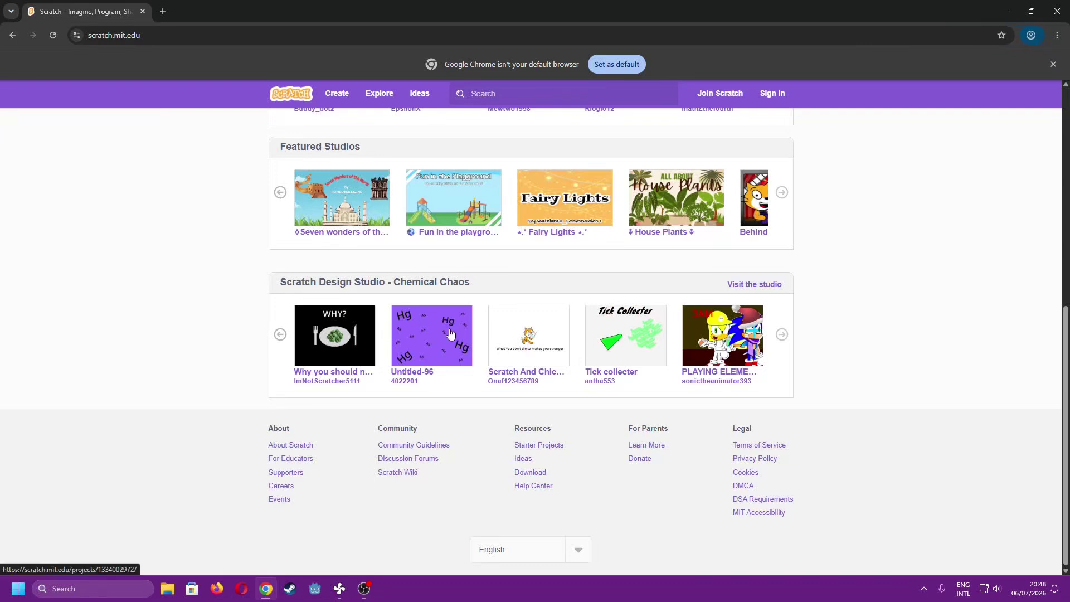
left_click_drag(511, 432, 568, 432)
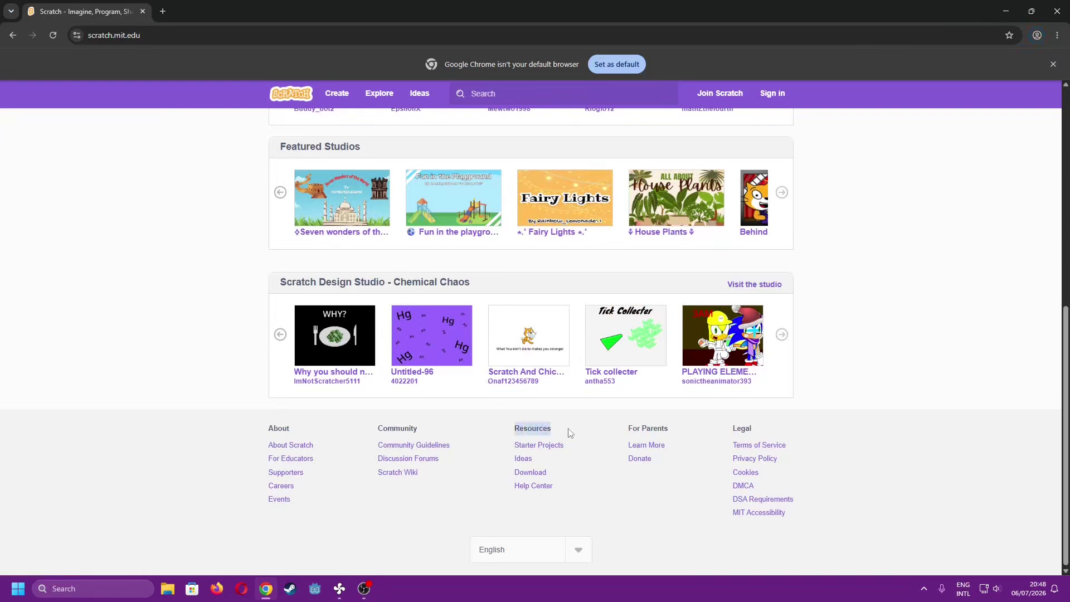
left_click(540, 475)
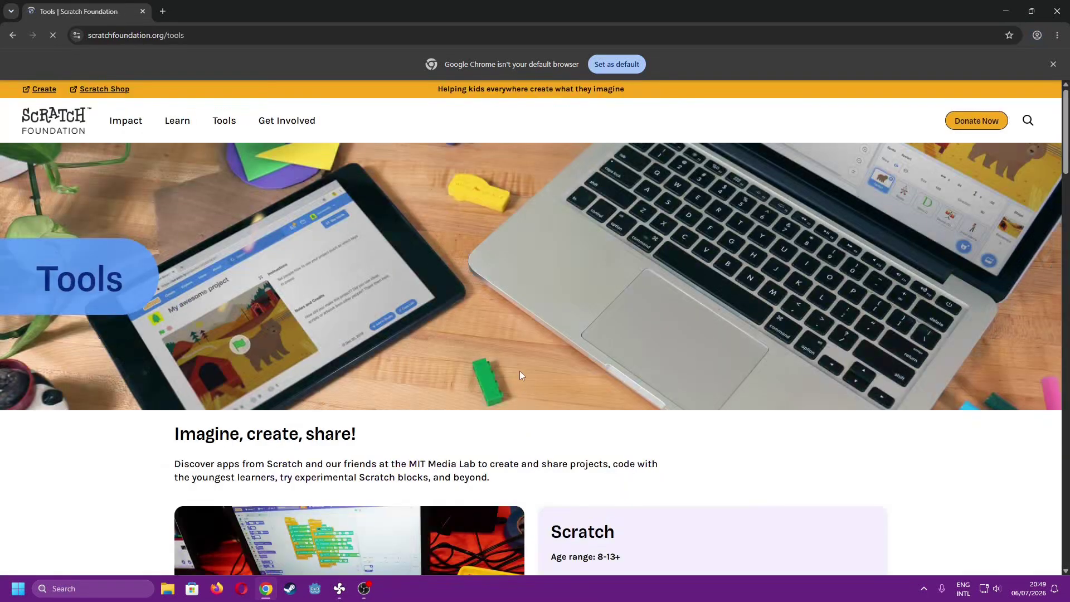
Look through the Scratch Foundation tools page for the Scratch app's download options on Windows, macOS, ChromeOS and Android.
scroll(521, 373, "down", 7)
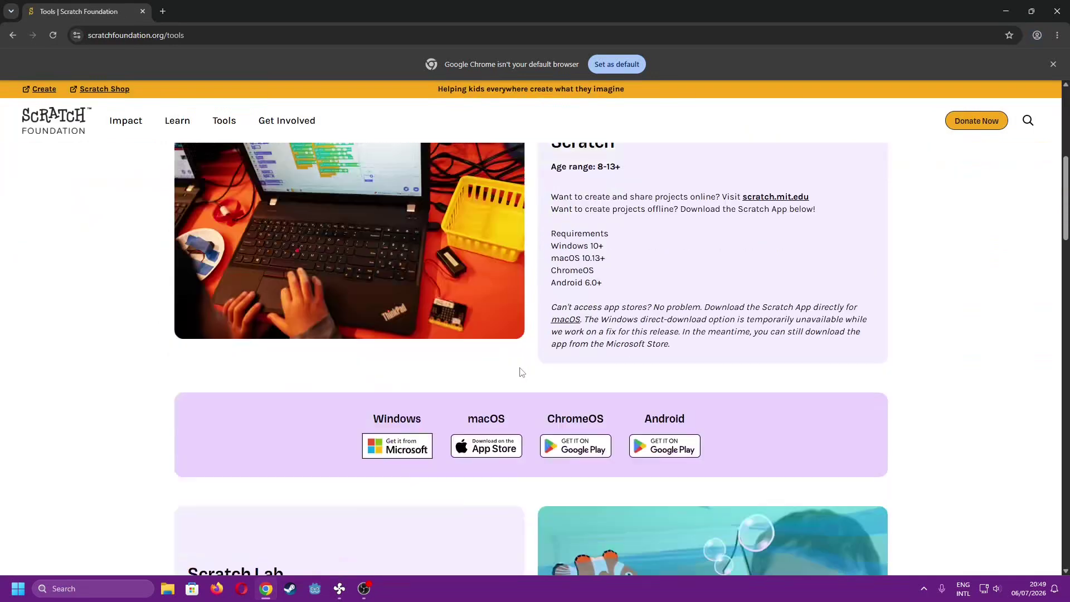
scroll(521, 372, "down", 1)
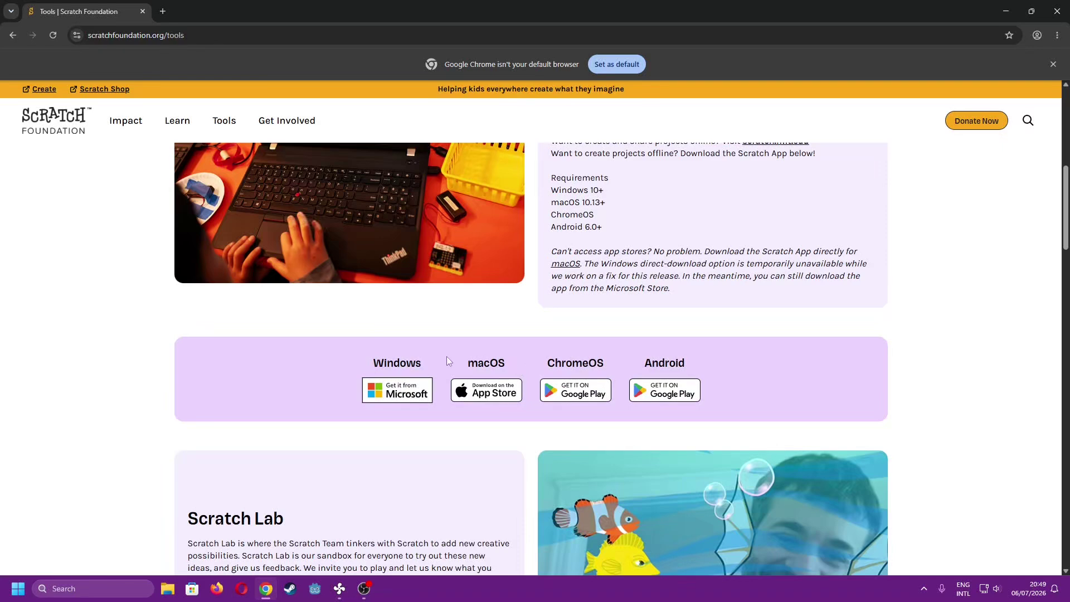
left_click_drag(372, 363, 399, 363)
left_click_drag(497, 362, 573, 361)
scroll(419, 377, "down", 3)
scroll(419, 373, "down", 12)
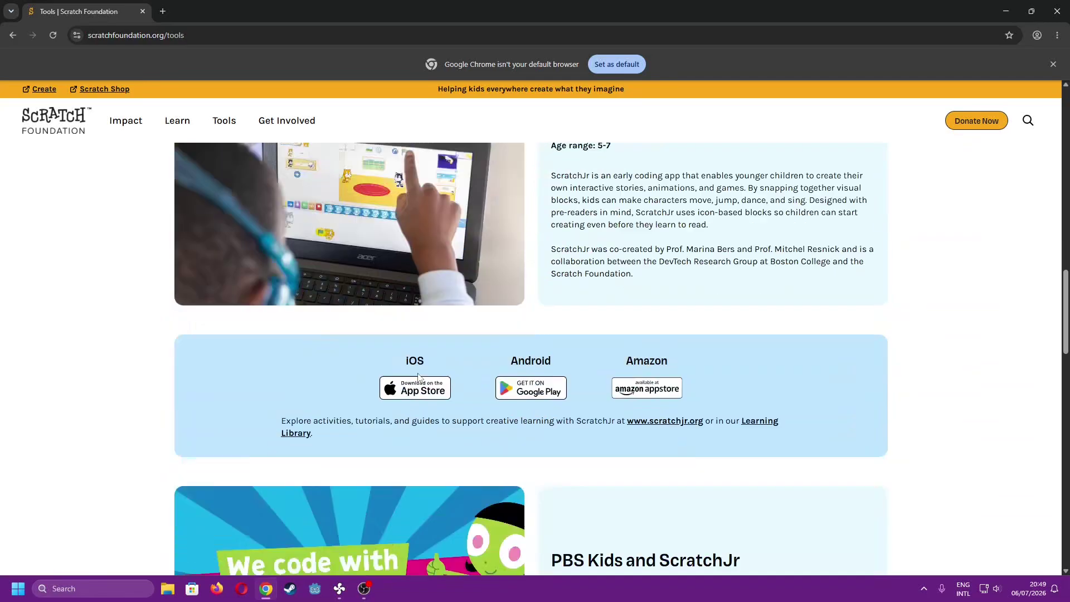
scroll(419, 377, "down", 11)
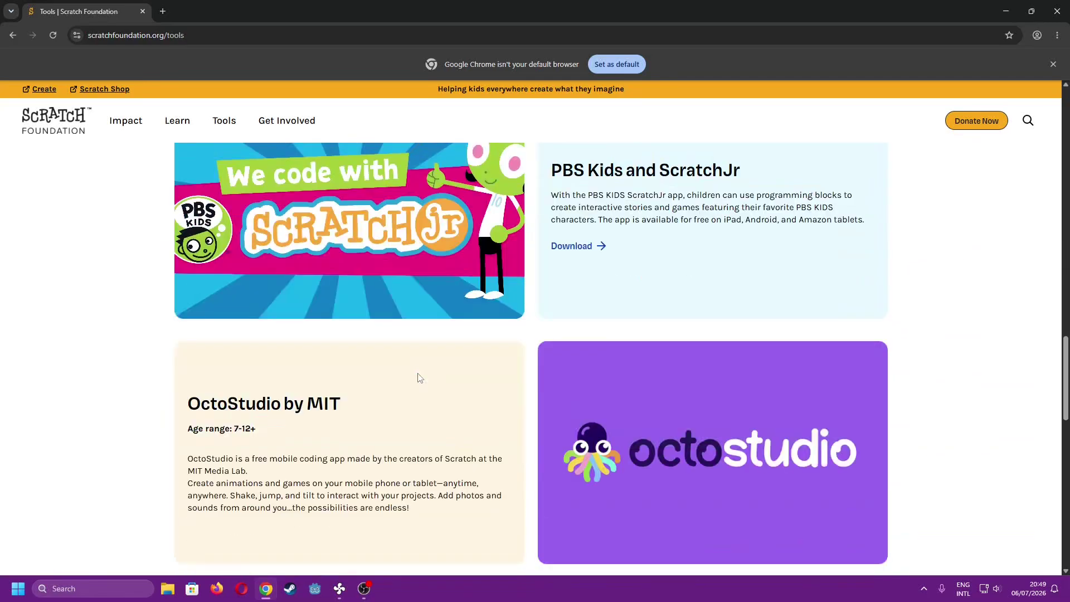
scroll(419, 379, "down", 9)
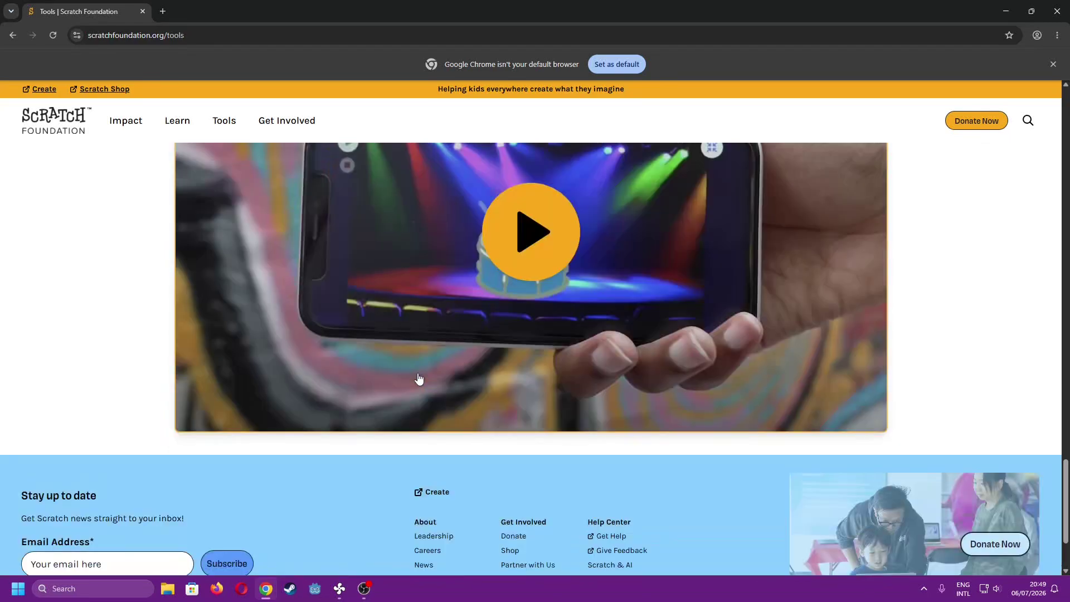
scroll(419, 378, "up", 8)
scroll(419, 378, "up", 20)
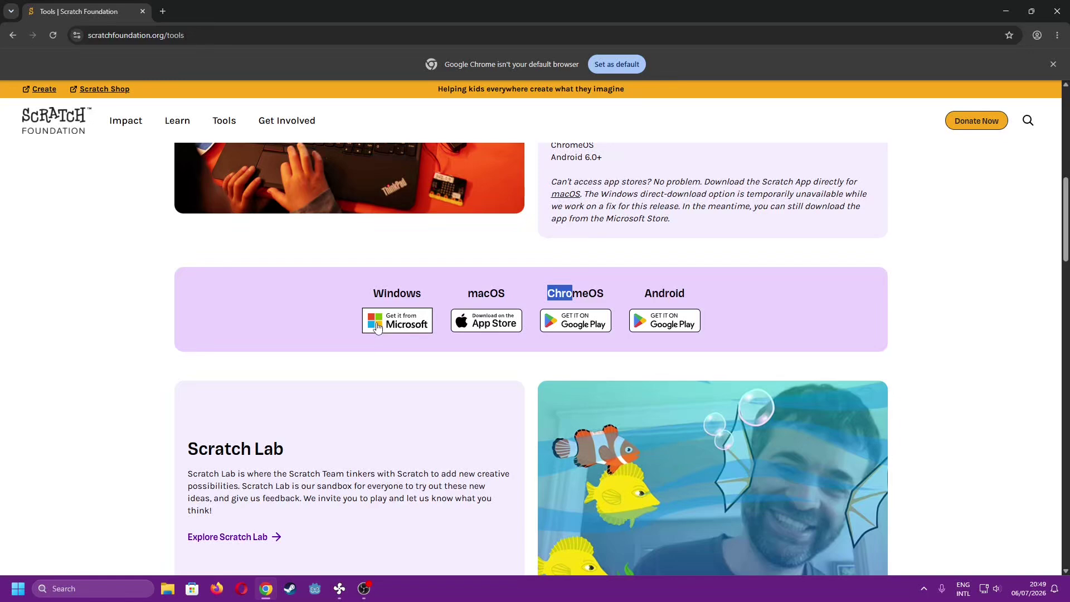
Search Google for "installer scratch 3" in a new browser tab.
left_click(162, 11)
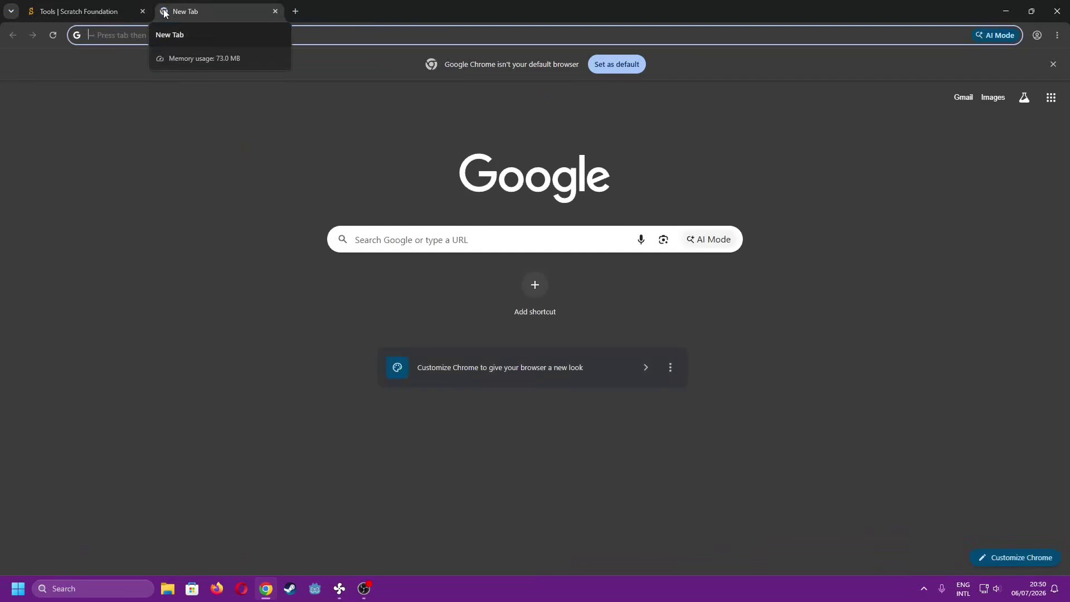
type("in")
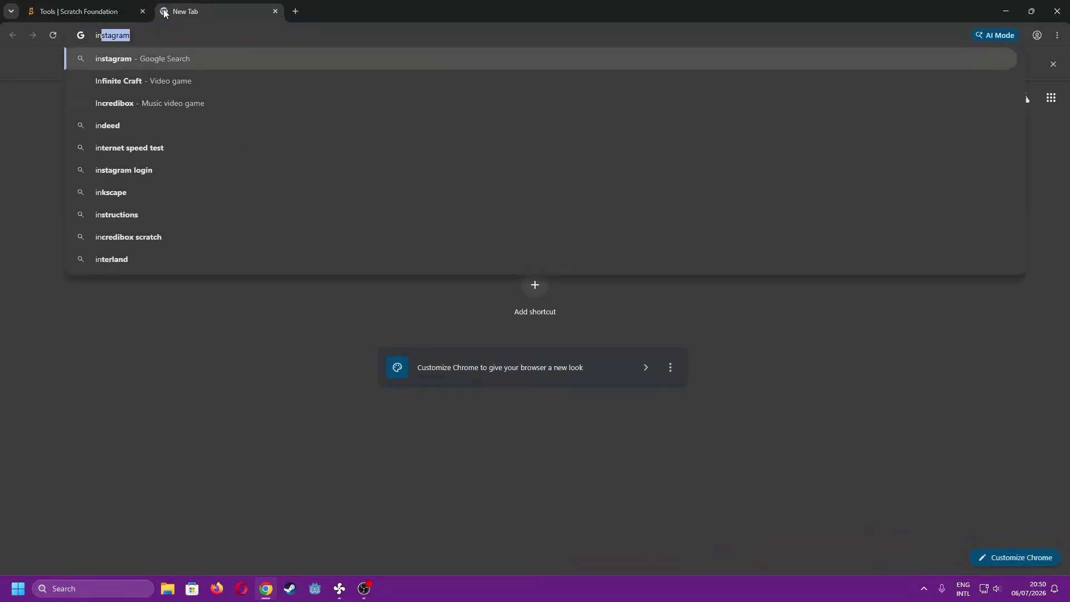
type("staller scra")
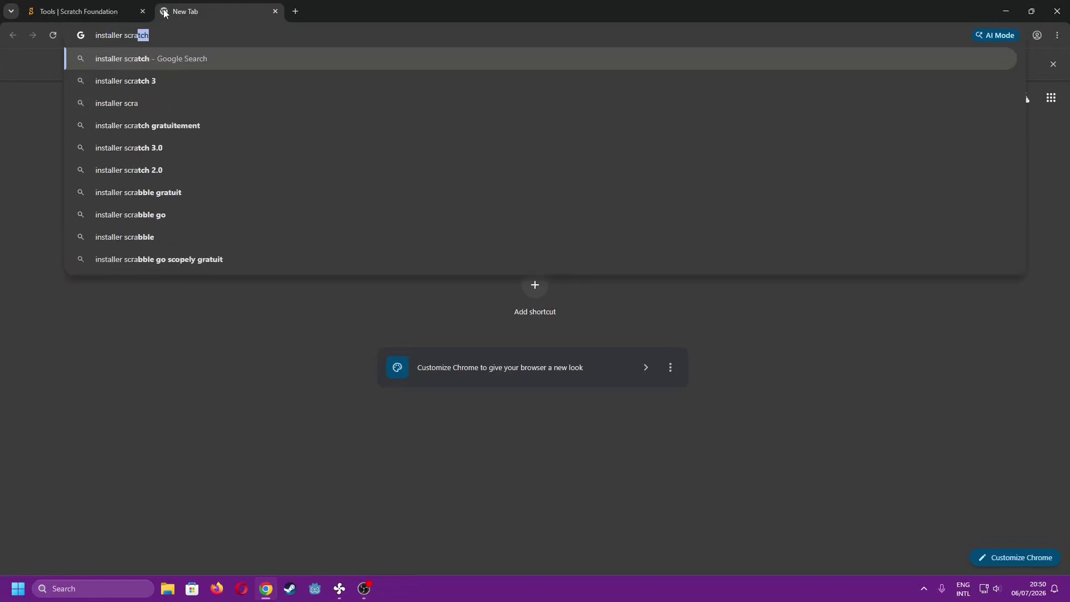
type("tch 3")
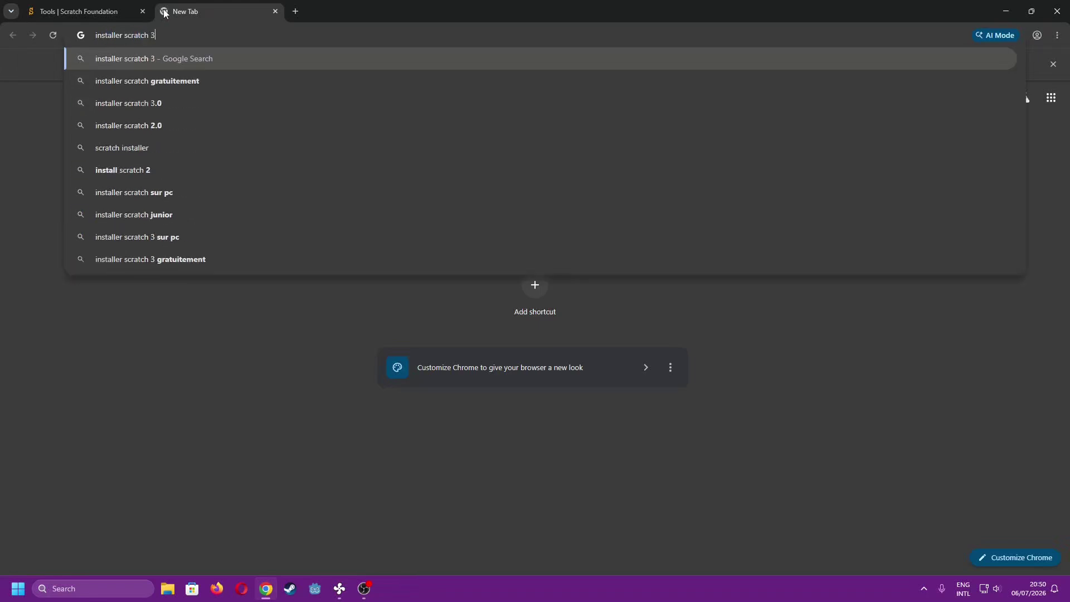
key("Return")
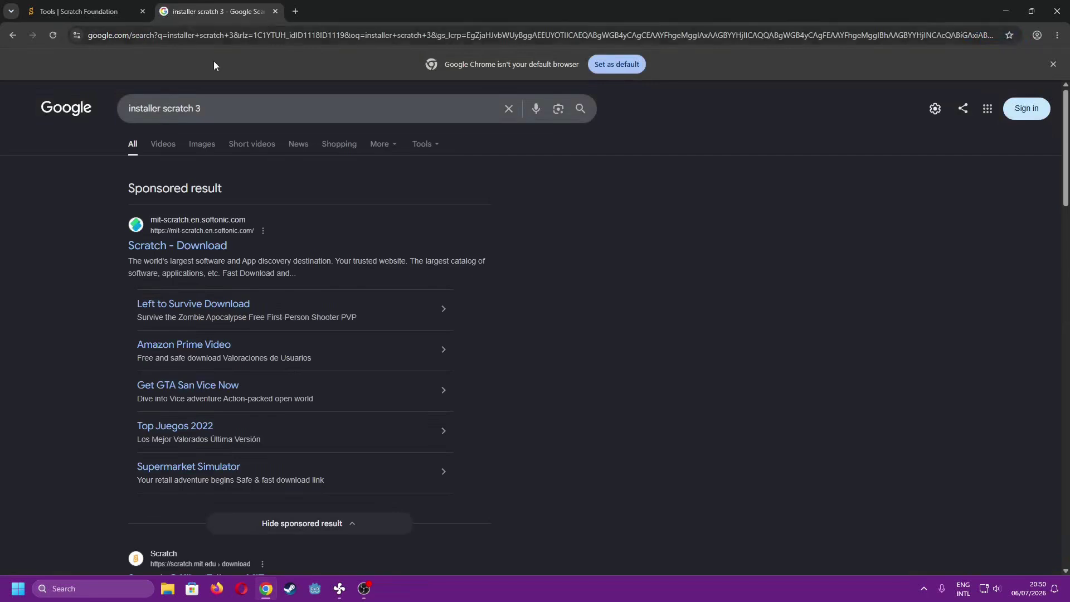
Open the Scratch Offline Editor result in its own tab and read the FAQ answer about downloading directly for Windows.
scroll(337, 225, "down", 5)
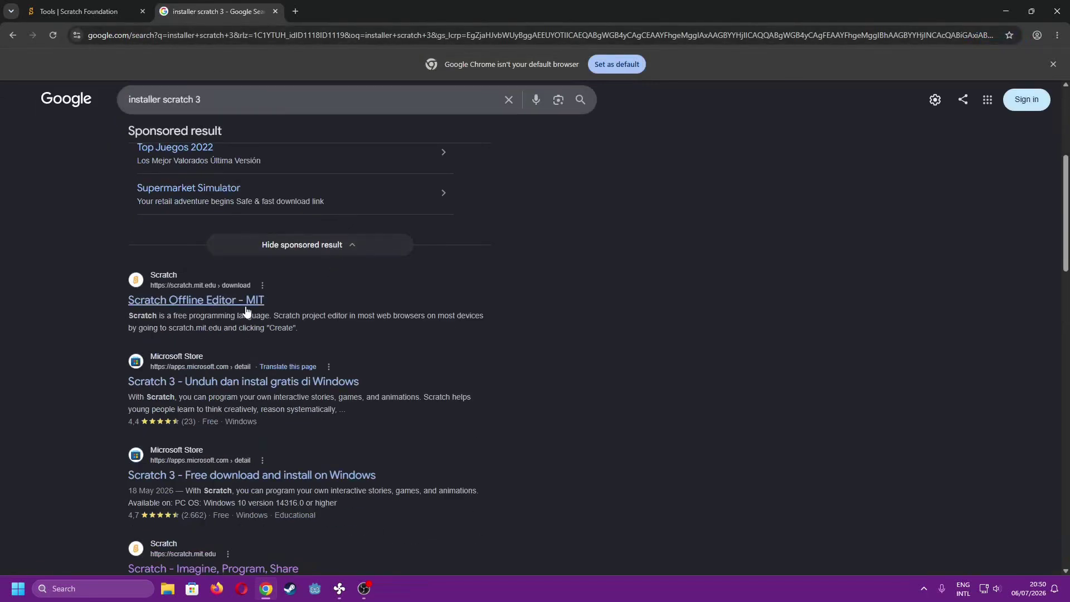
middle_click(246, 304)
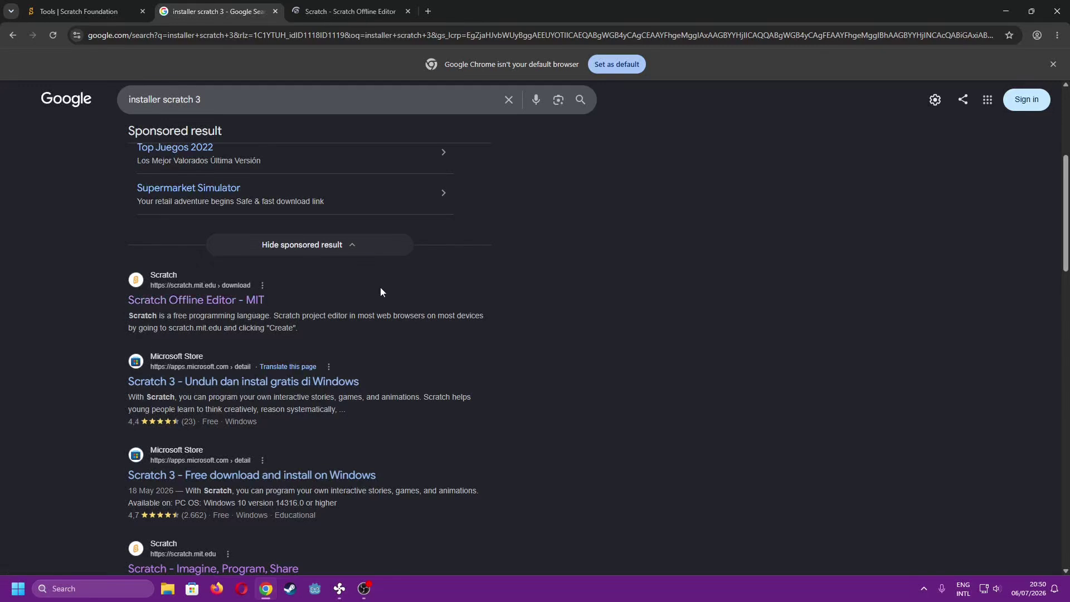
left_click(370, 11)
scroll(413, 202, "down", 3)
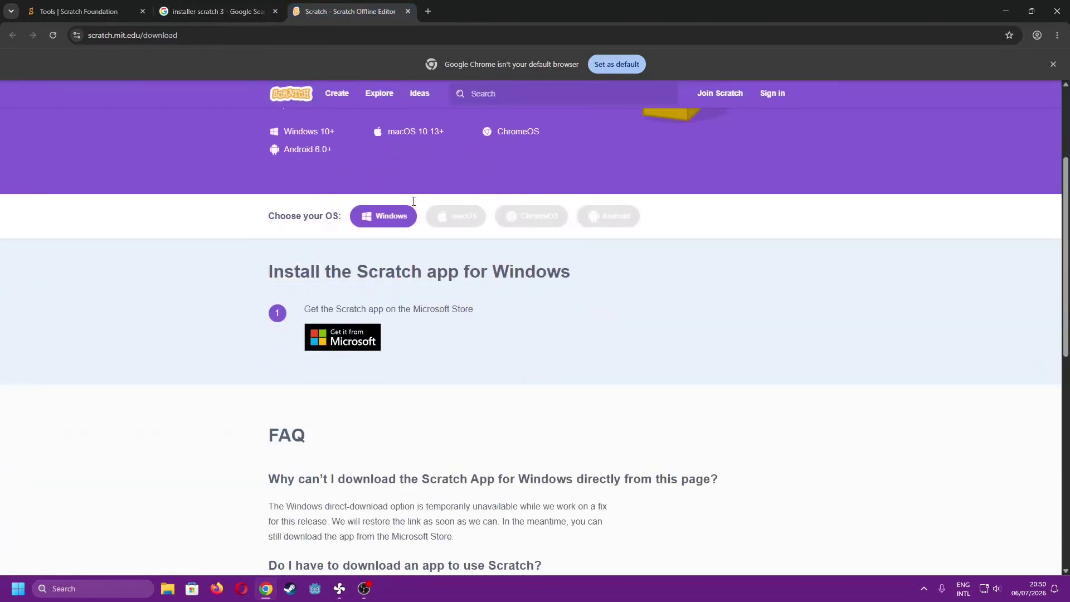
scroll(414, 204, "down", 2)
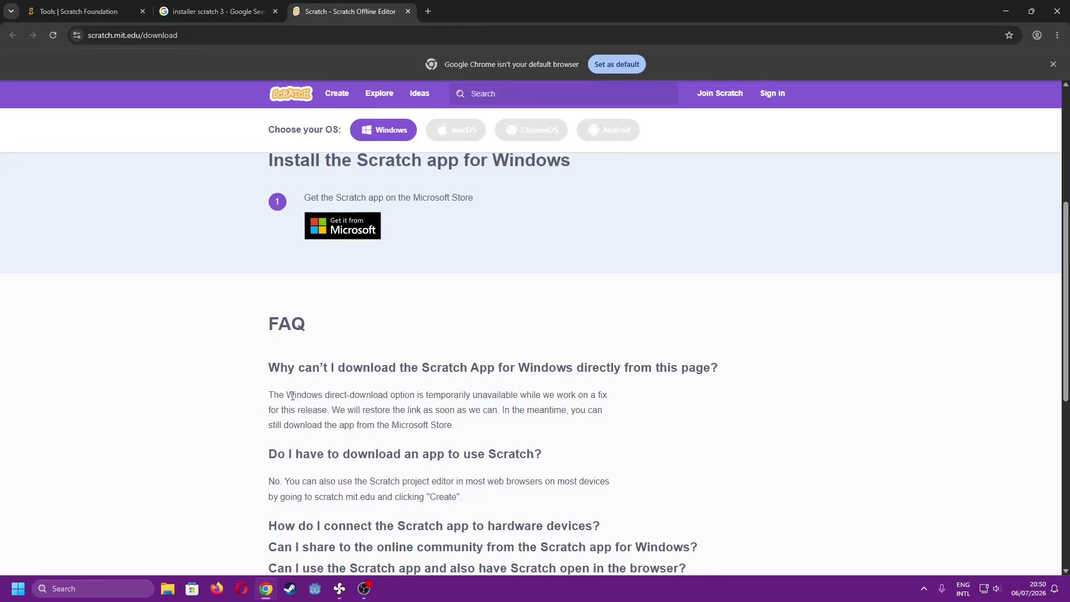
left_click_drag(264, 397, 435, 394)
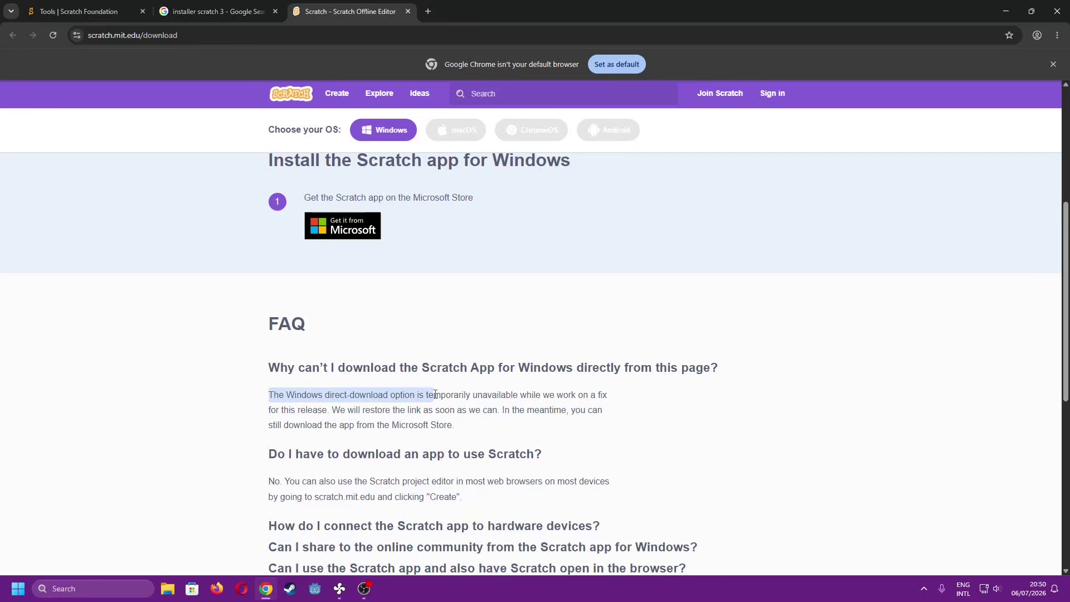
Open the Scratch 3 Microsoft Store page in a new tab from its copied link address, and again from the download page's badge.
right_click(366, 230)
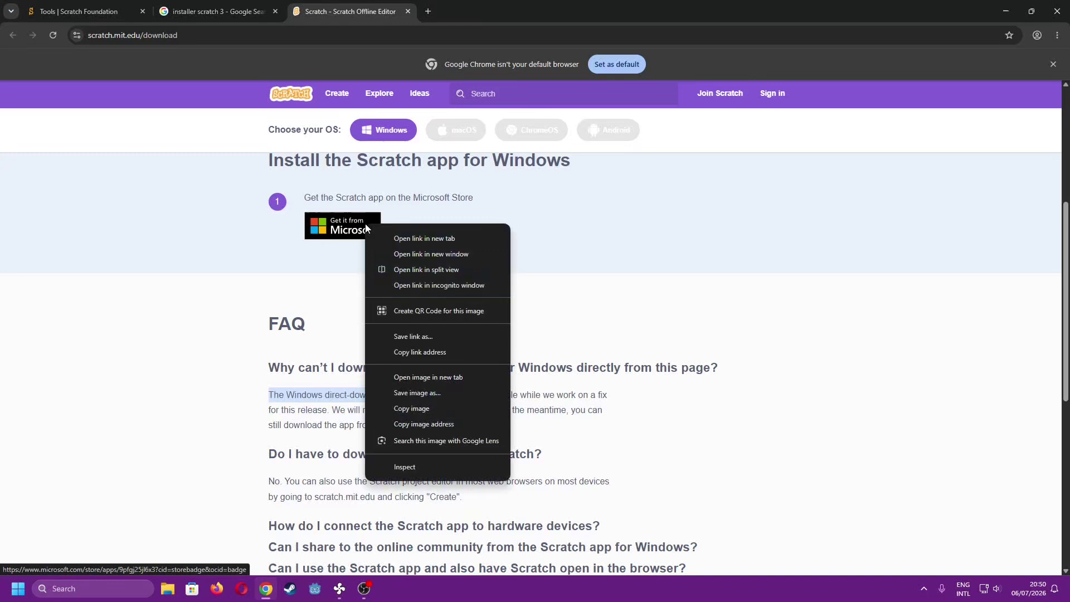
left_click(433, 352)
left_click(428, 11)
type("https://www.microsoft.com/store/apps/9pfgj25jl6x3?cid=storebadge&ocid=badge")
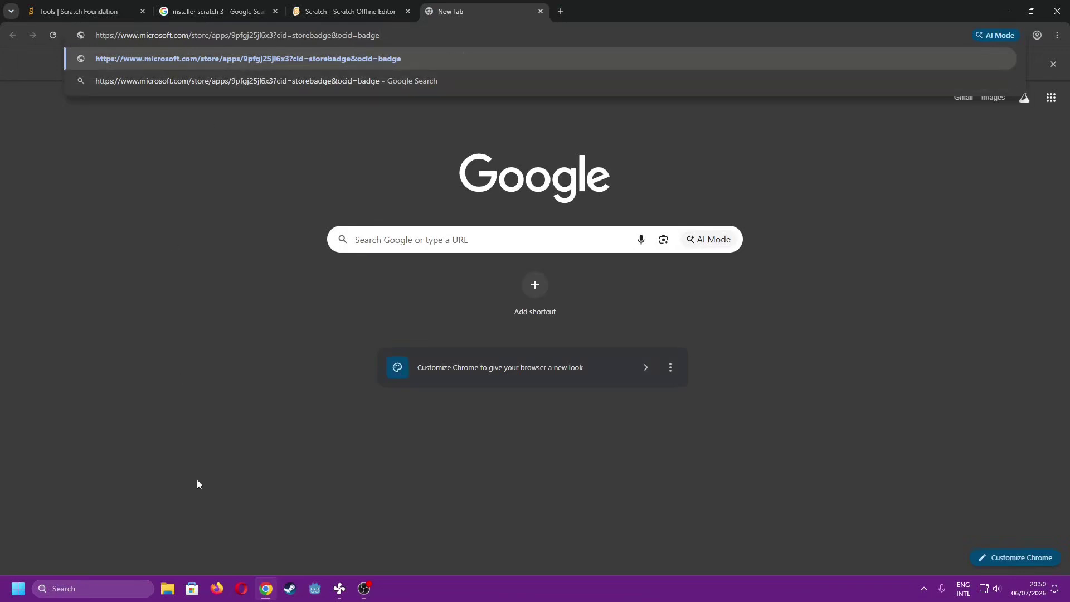
key("Return")
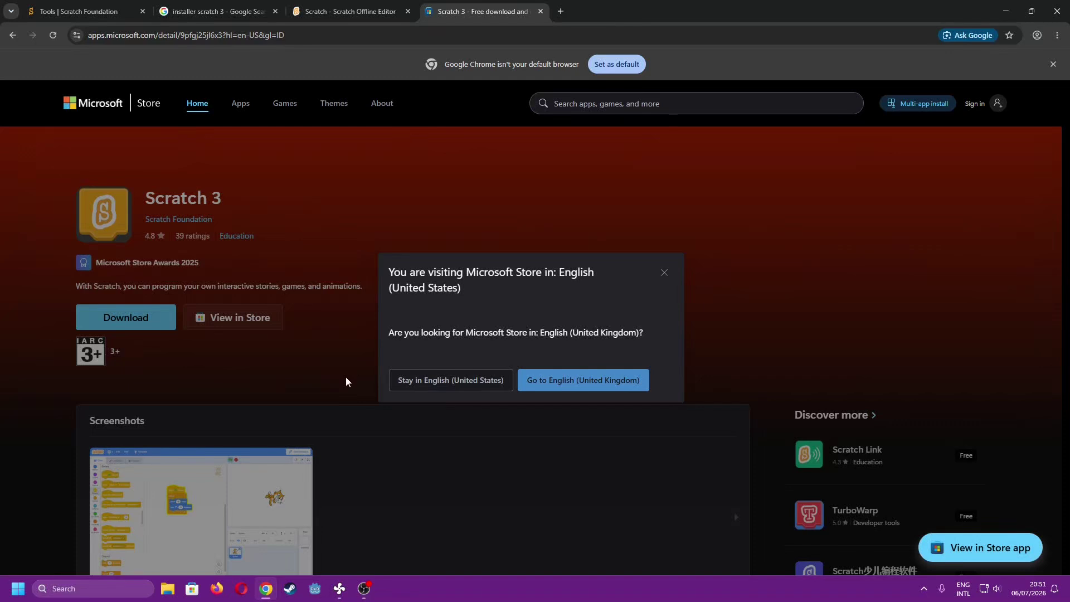
left_click(346, 11)
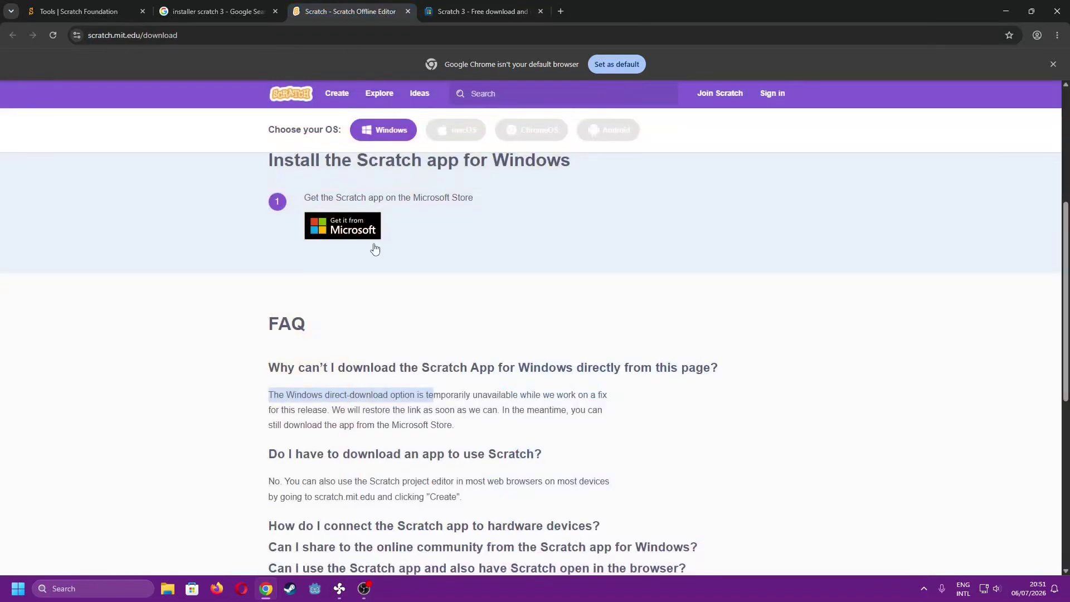
left_click(354, 237)
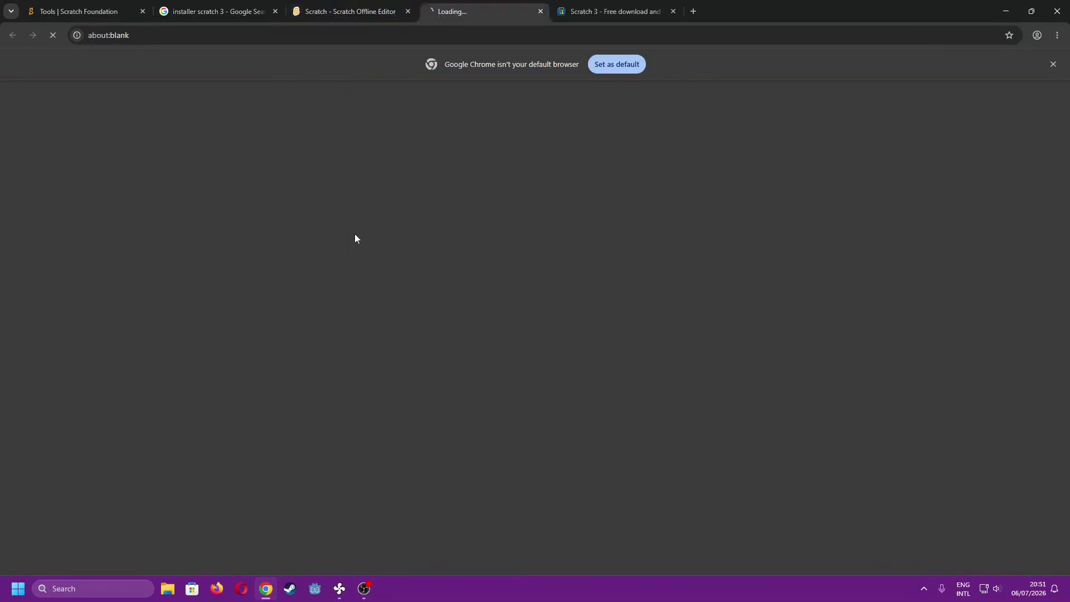
Open the Windows Microsoft Store listing from the Scratch Foundation tools page, then check the Microsoft Store app and return to Chrome.
left_click(95, 11)
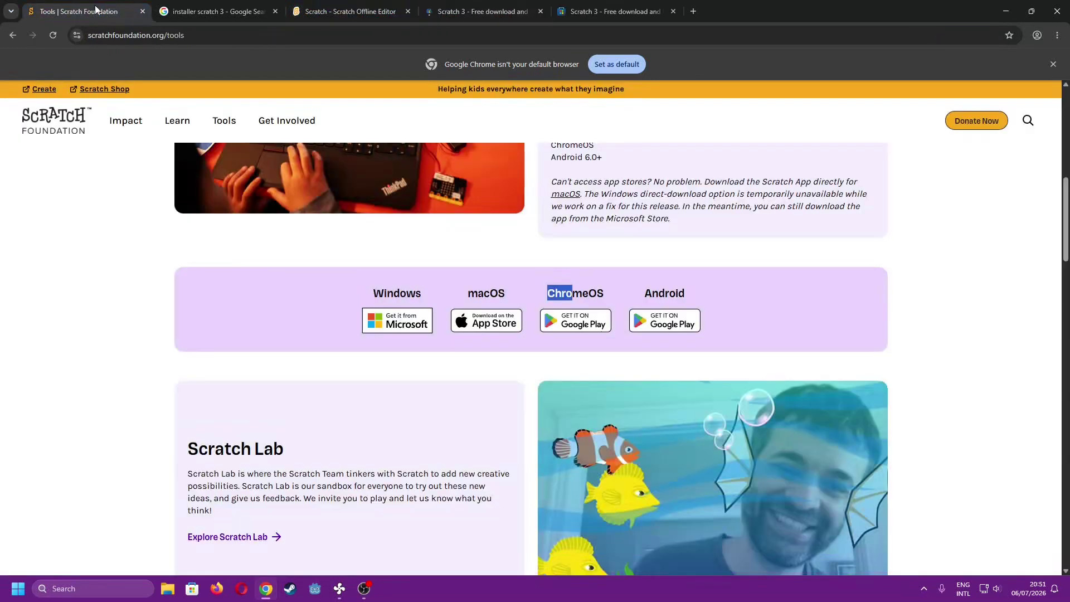
left_click(392, 327)
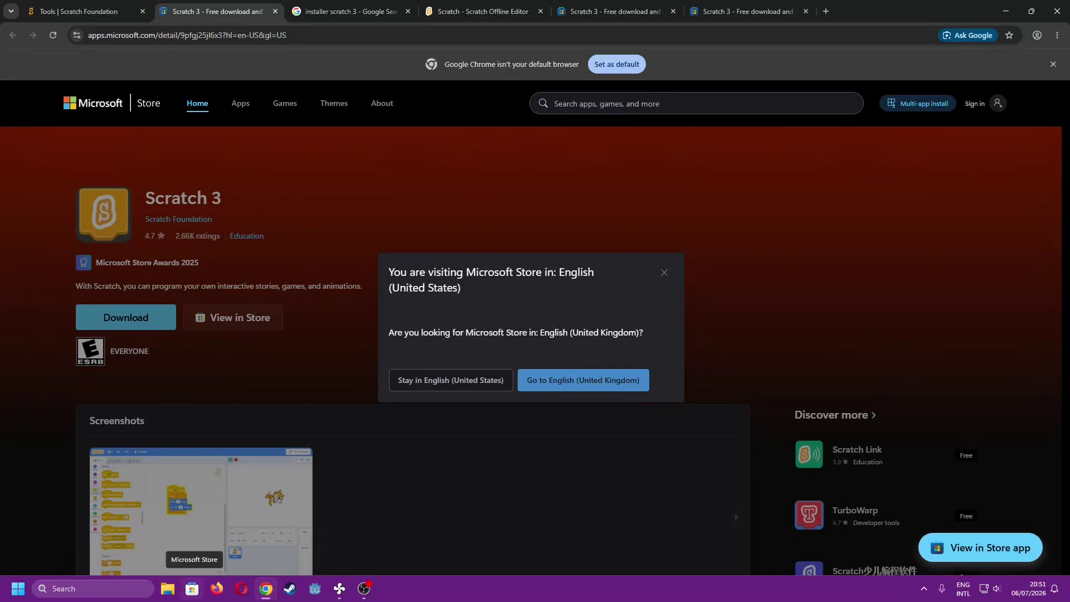
left_click(192, 588)
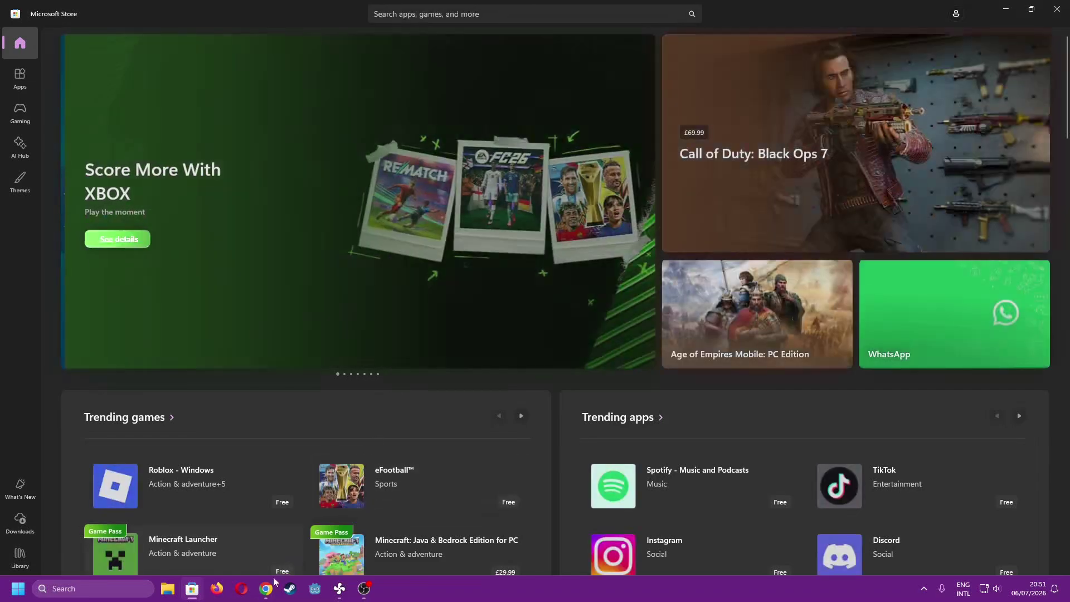
left_click(267, 592)
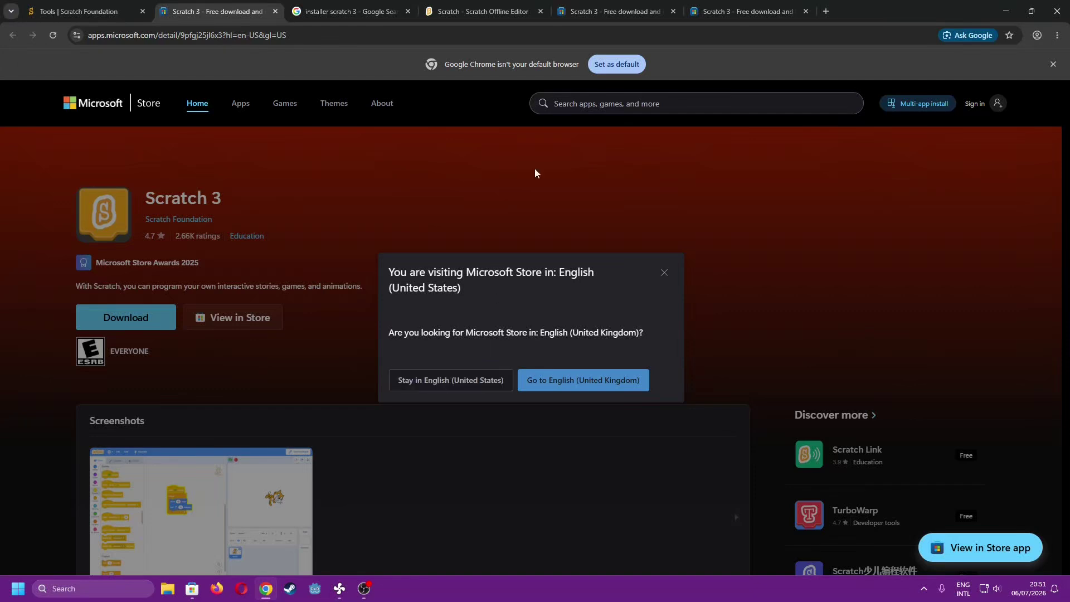
Close the two duplicate Scratch 3 store tabs and download the Scratch 3 installer, staying in the English (United States) store.
middle_click(588, 12)
middle_click(588, 11)
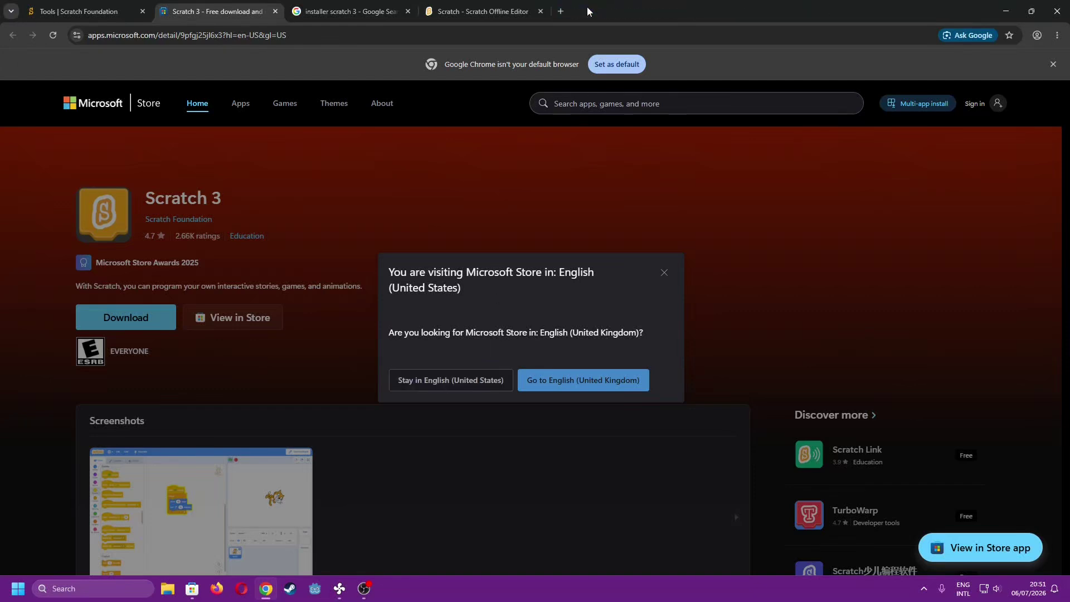
left_click(479, 387)
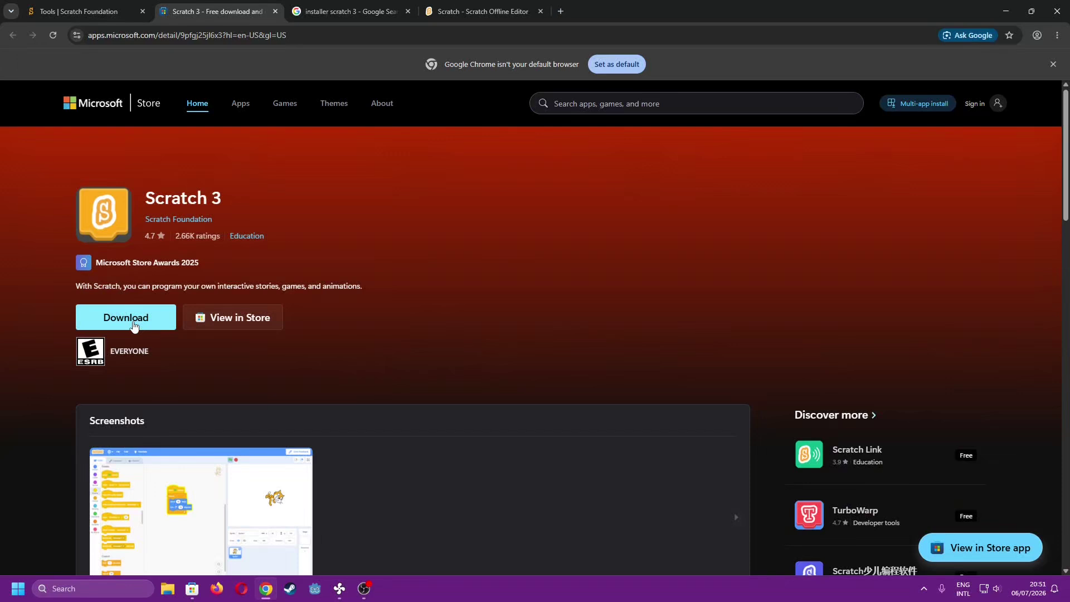
left_click(134, 325)
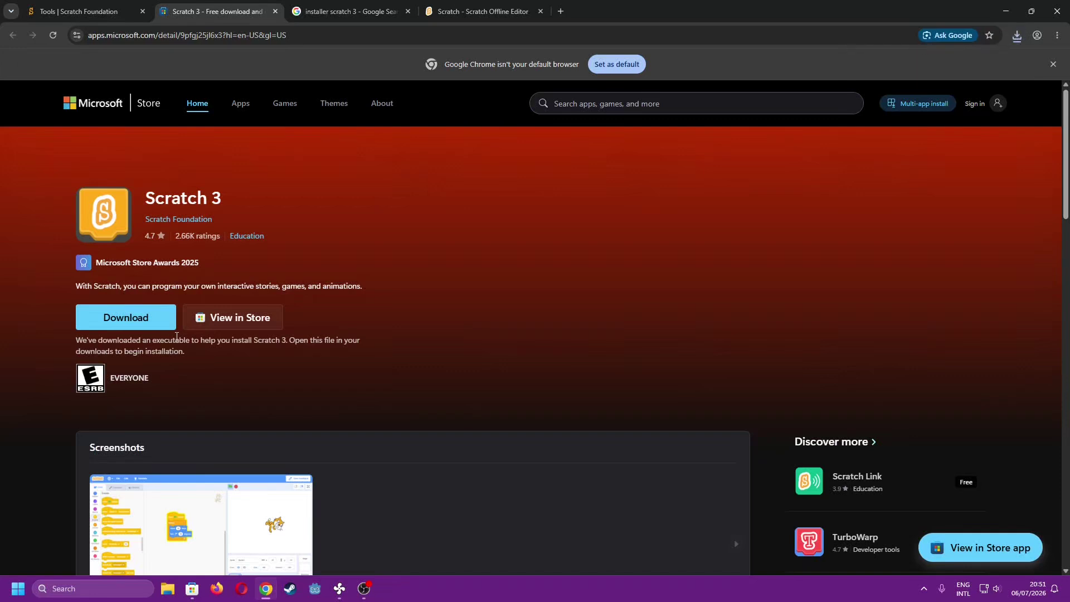
Run the downloaded Scratch 3 Installer.exe, cancel its download and close the installer window.
left_click(1018, 36)
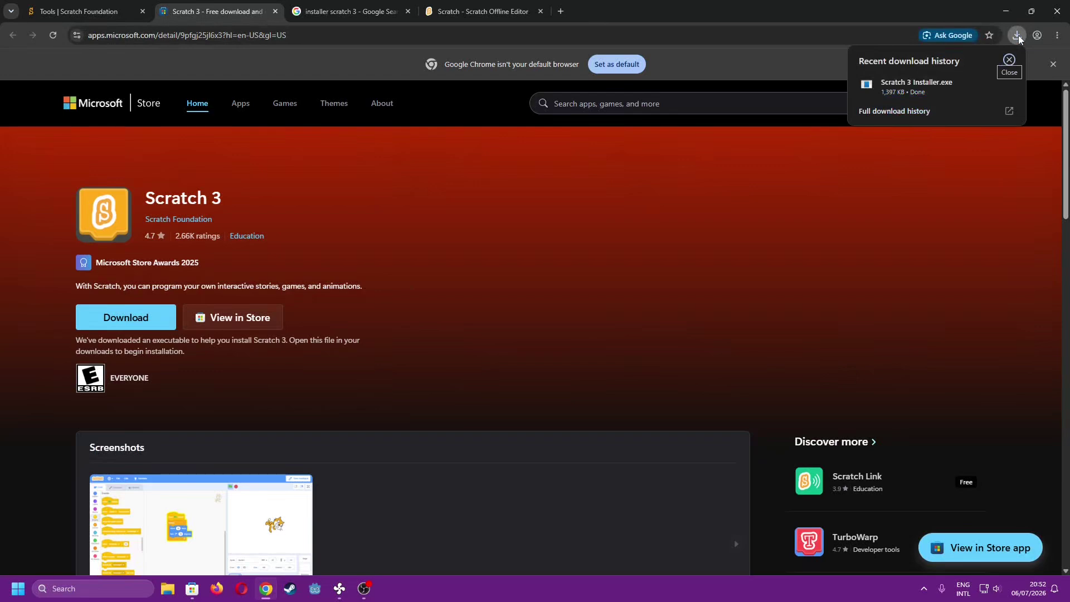
left_click(920, 88)
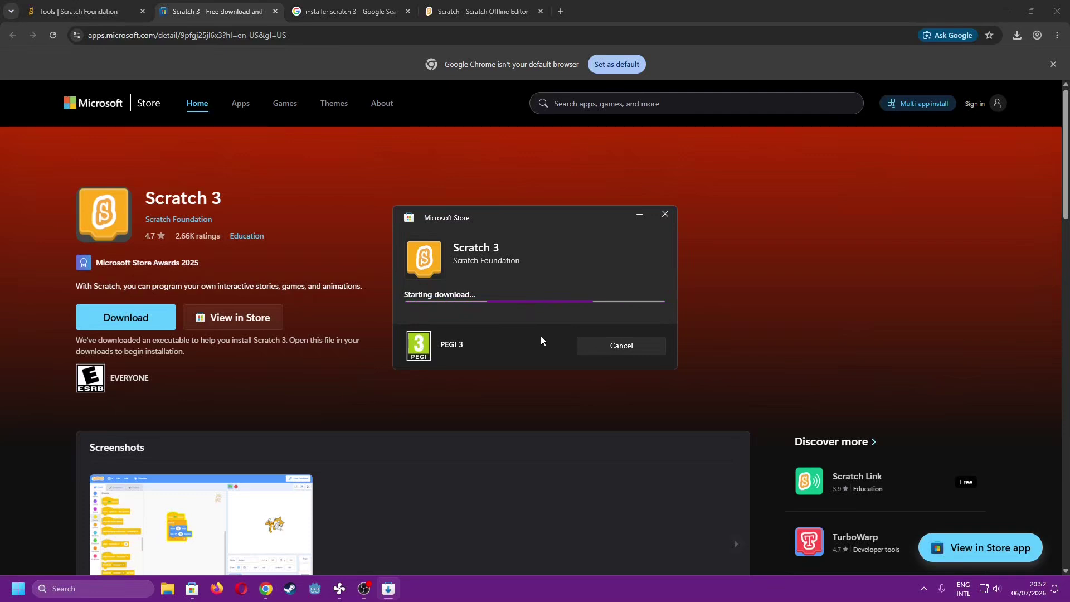
left_click(621, 345)
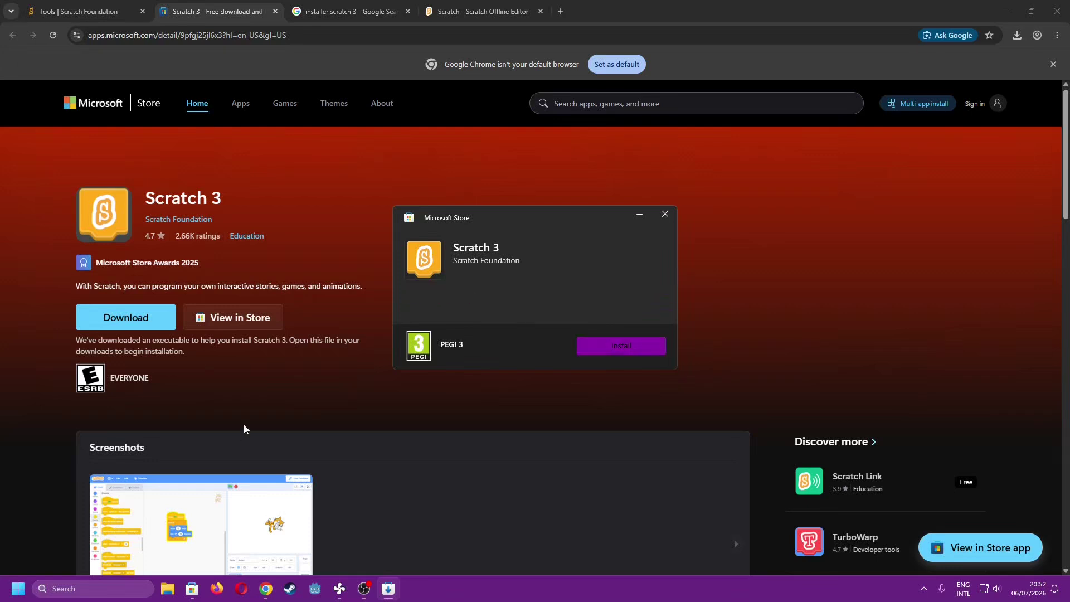
left_click(665, 214)
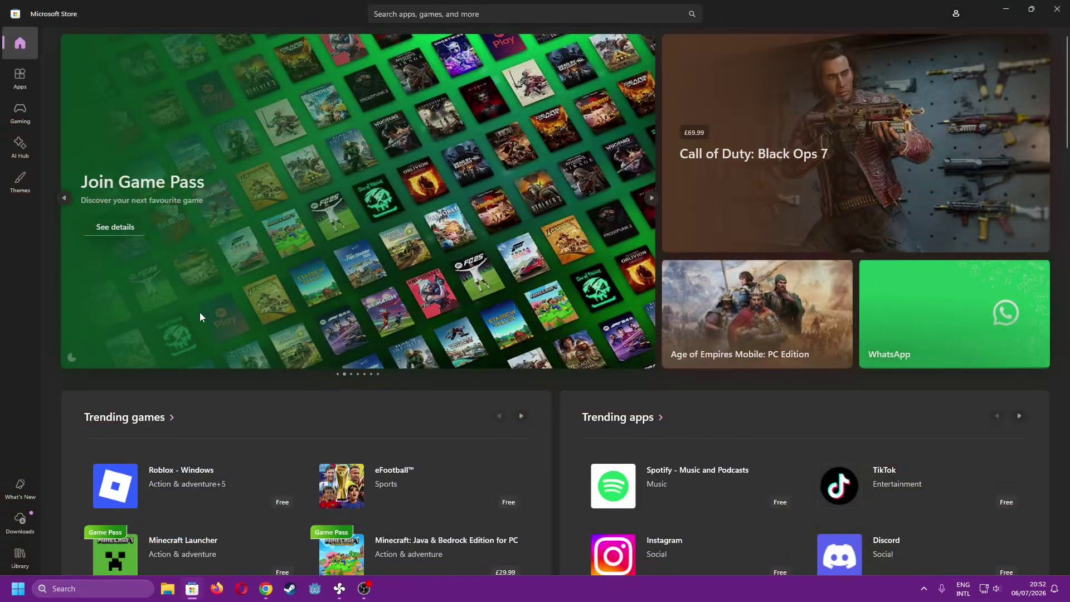
Search the Microsoft Store app for "scratch", open the Scratch 3 app page and look through it.
left_click(476, 9)
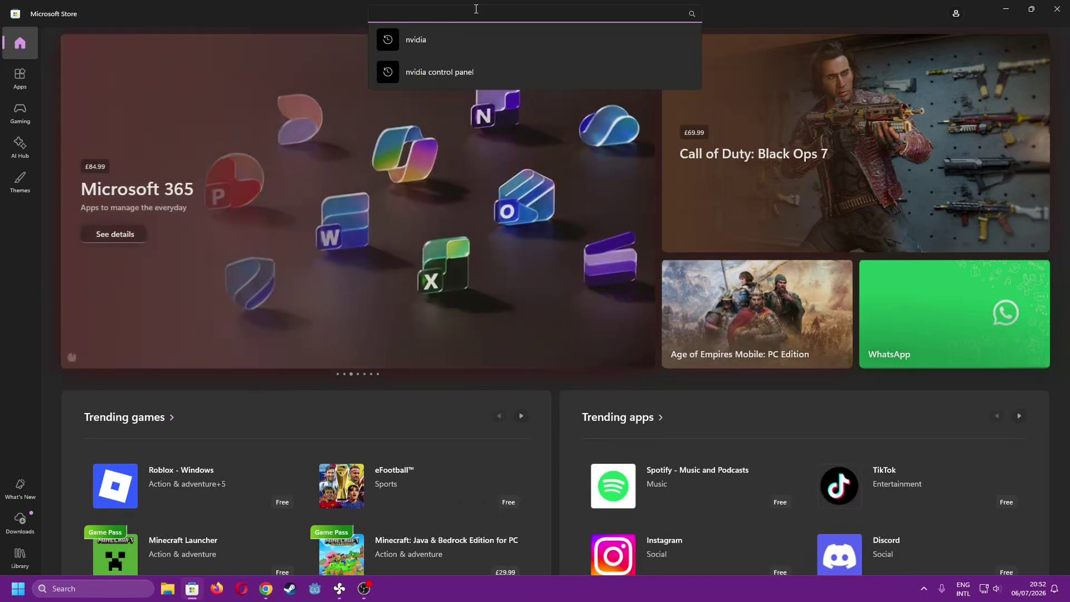
type("scratch")
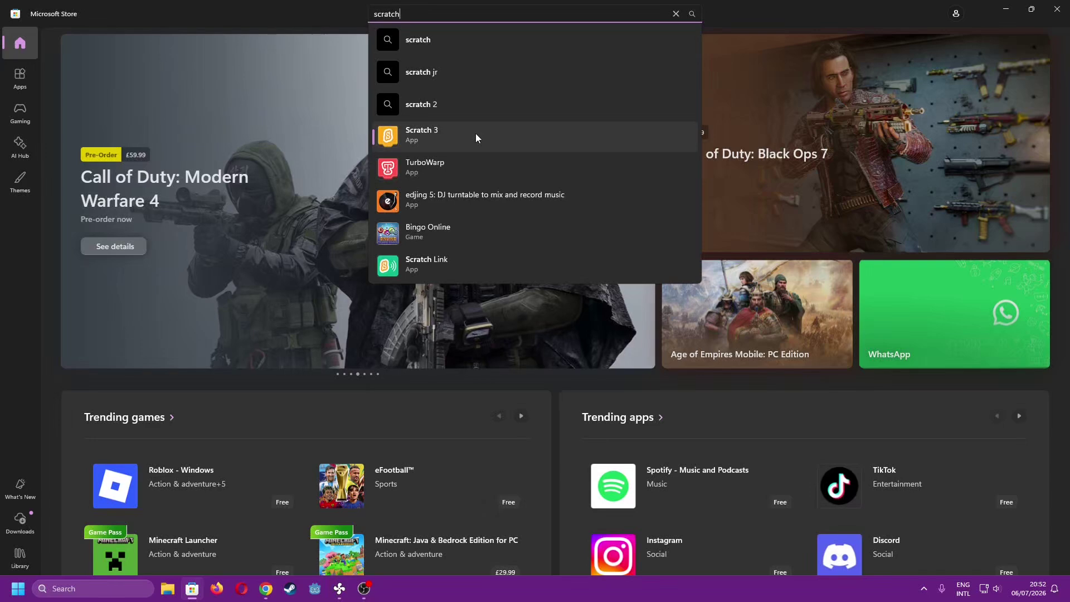
left_click(476, 133)
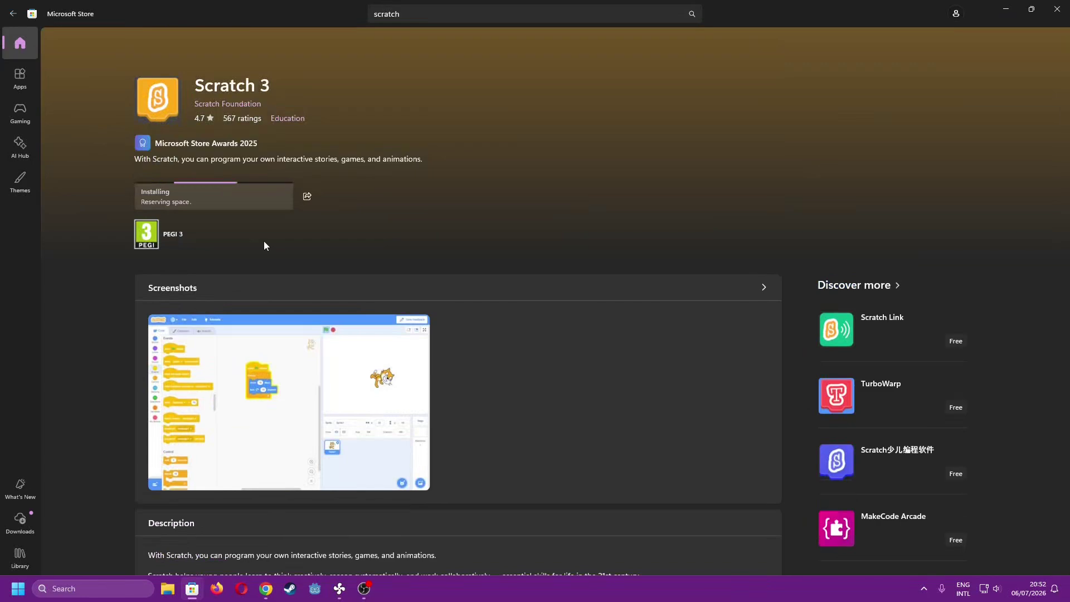
scroll(288, 305, "down", 10)
scroll(287, 302, "up", 10)
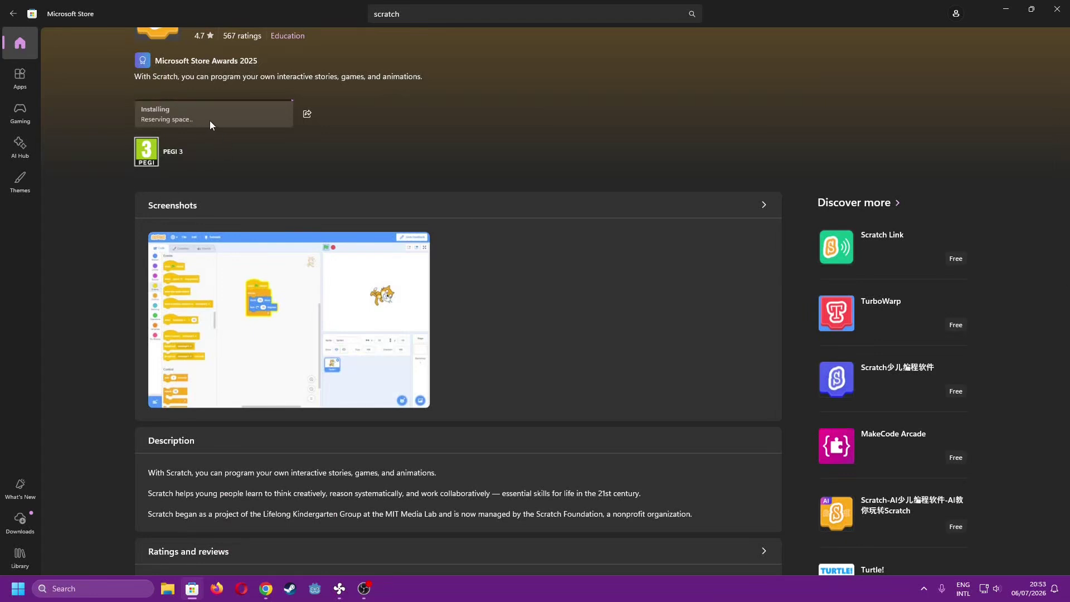
scroll(285, 125, "up", 2)
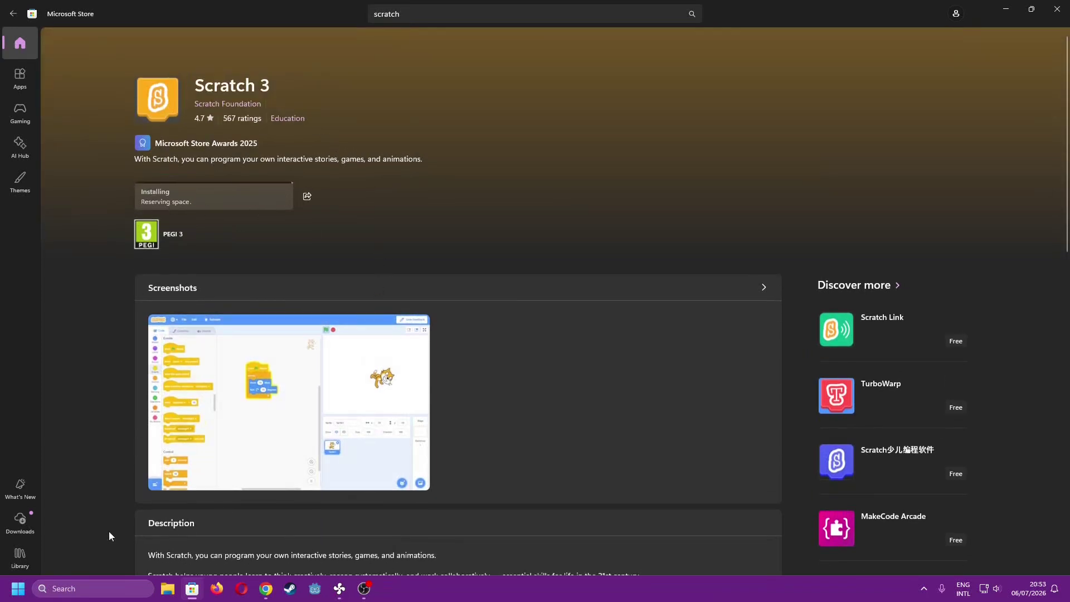
Stop the pending Scratch 3 download, then reopen the Scratch 3 store page and install the app from there.
left_click(20, 521)
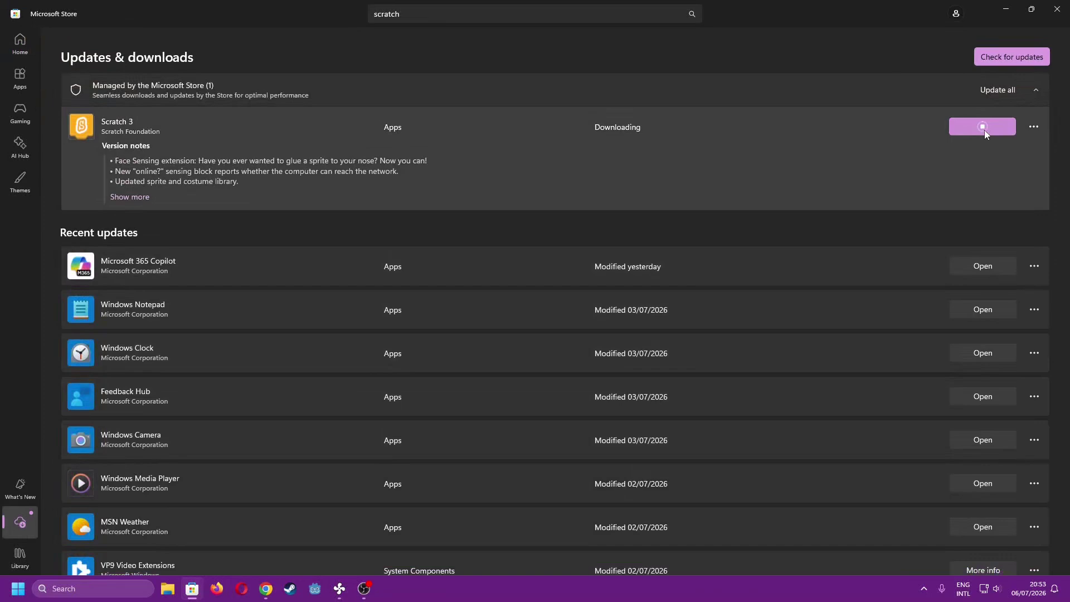
left_click(983, 127)
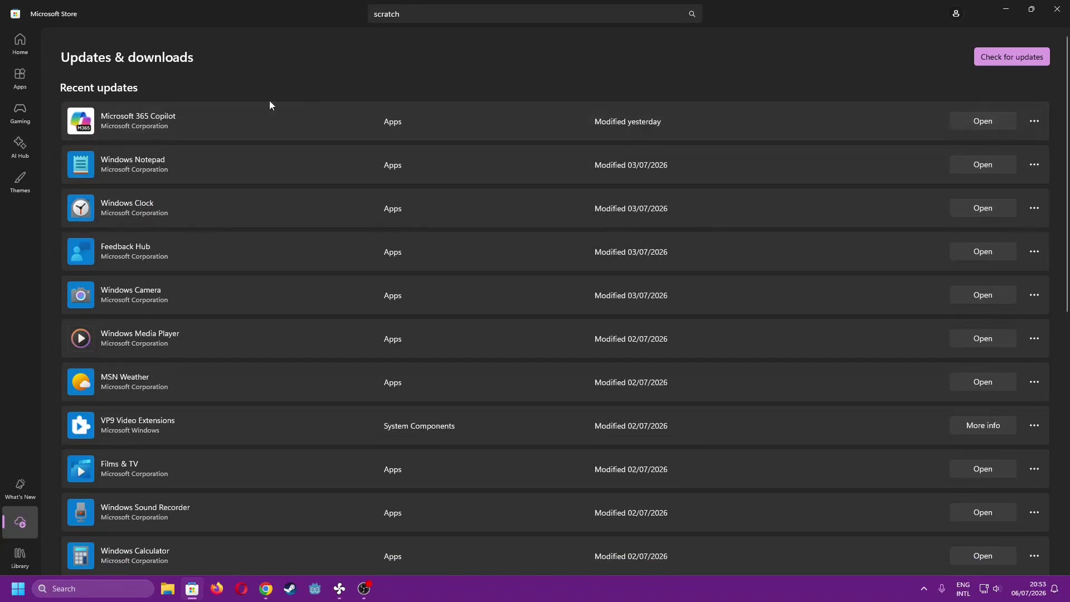
left_click(425, 14)
left_click(424, 133)
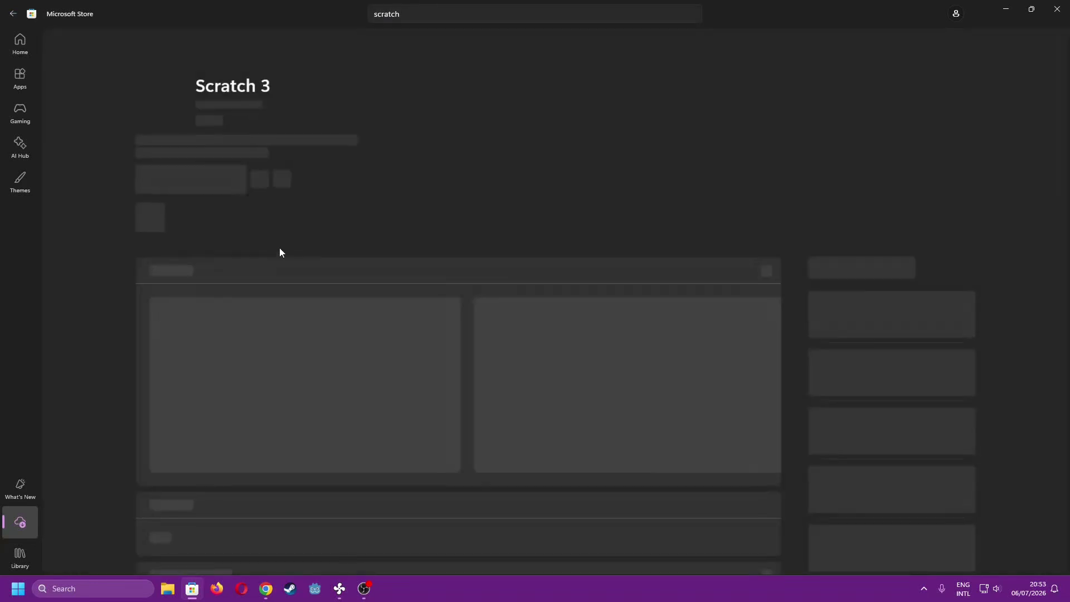
left_click(216, 202)
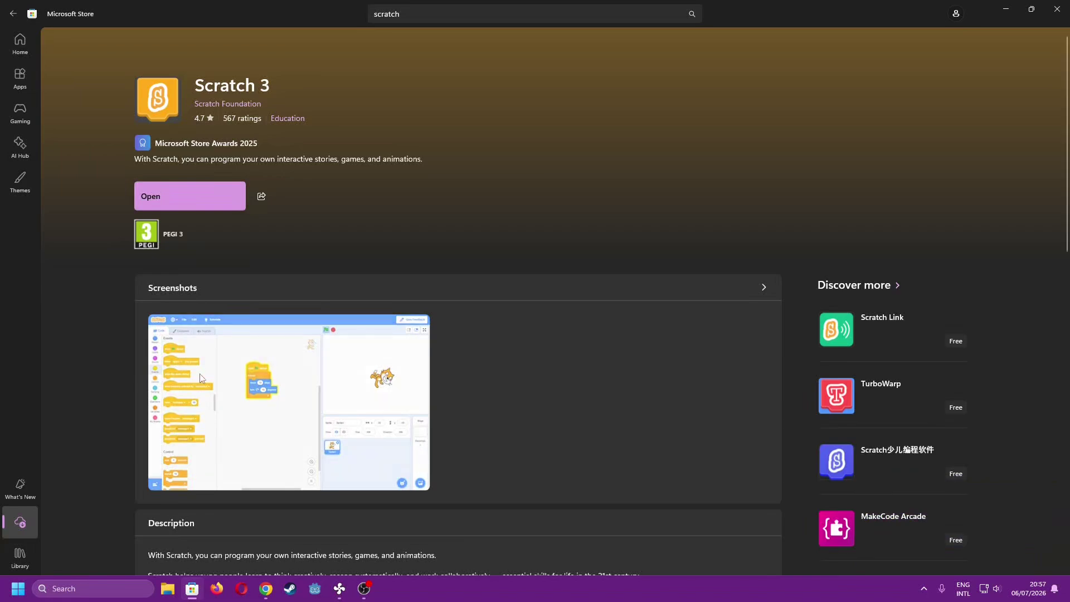
Launch the installed Scratch 3, choose not to share usage data with the Scratch Team, and maximize the editor window.
left_click(191, 199)
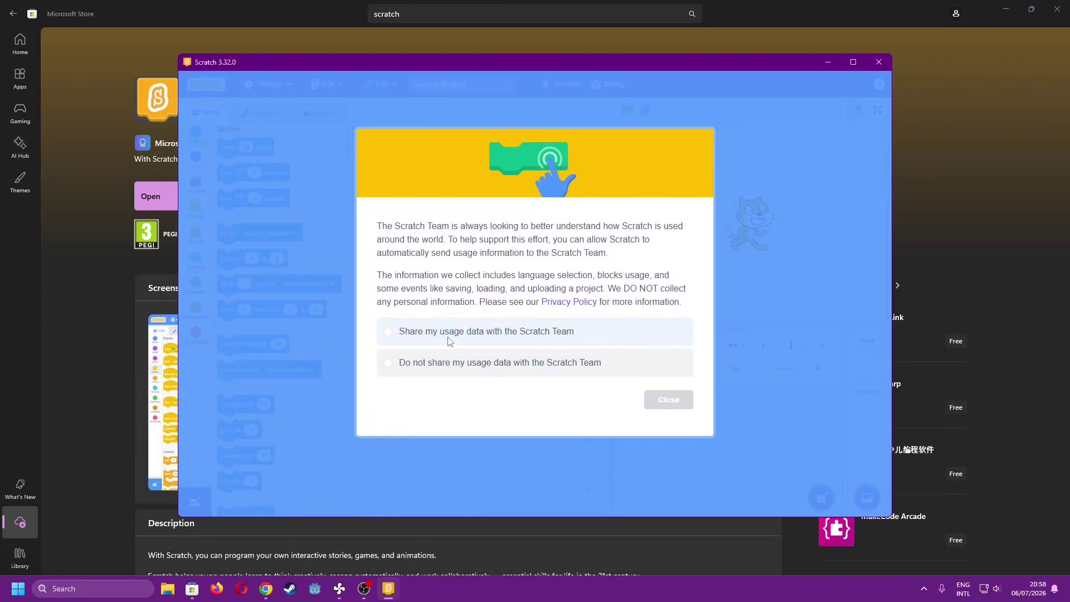
left_click(451, 365)
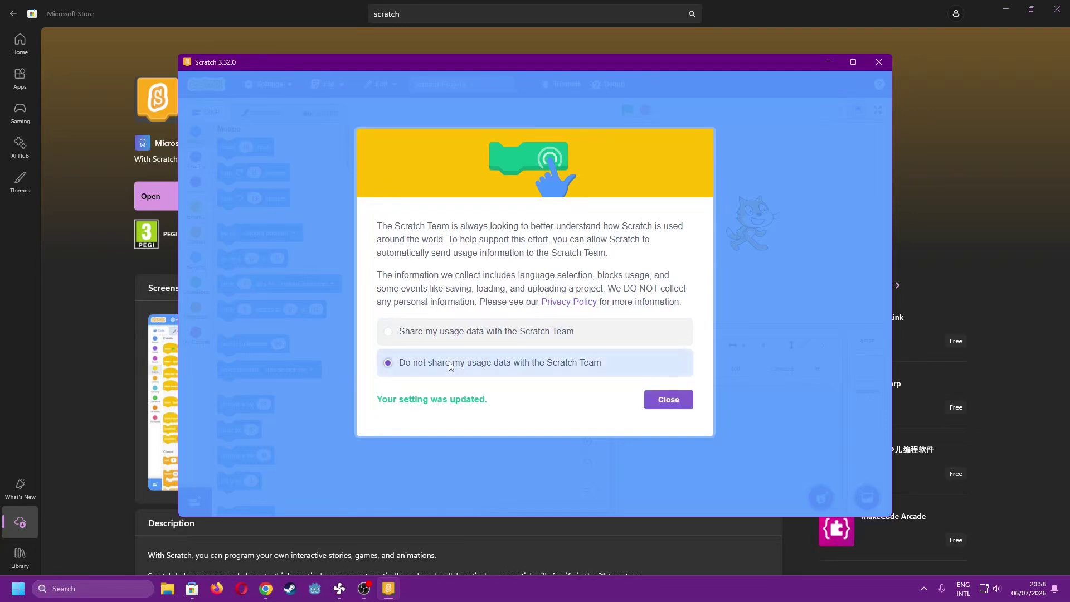
left_click(667, 401)
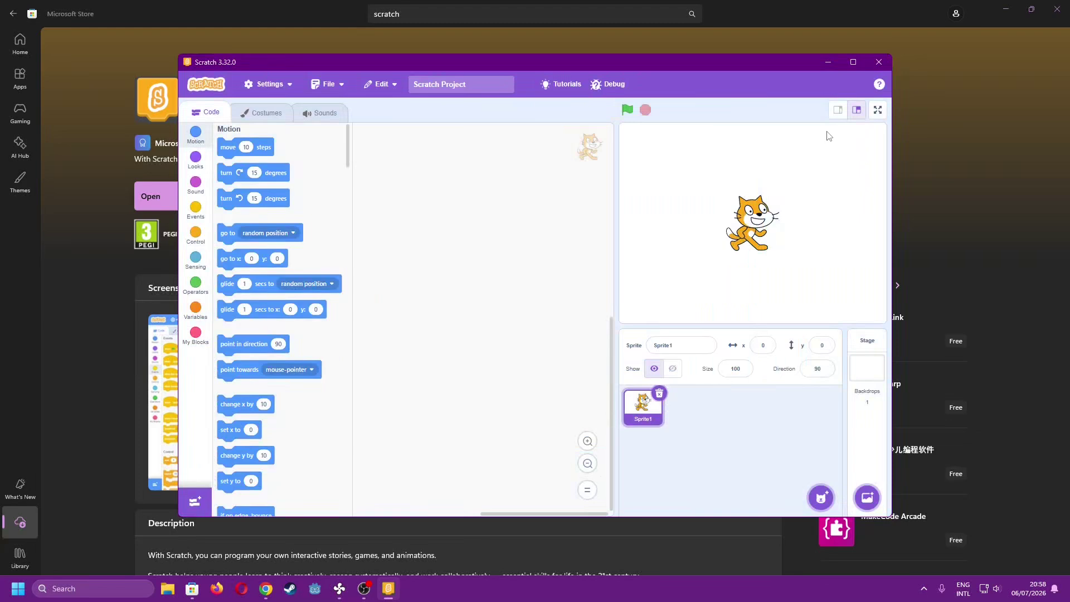
left_click(854, 64)
Search Windows for the installed app with "scratch 3".
left_click(13, 598)
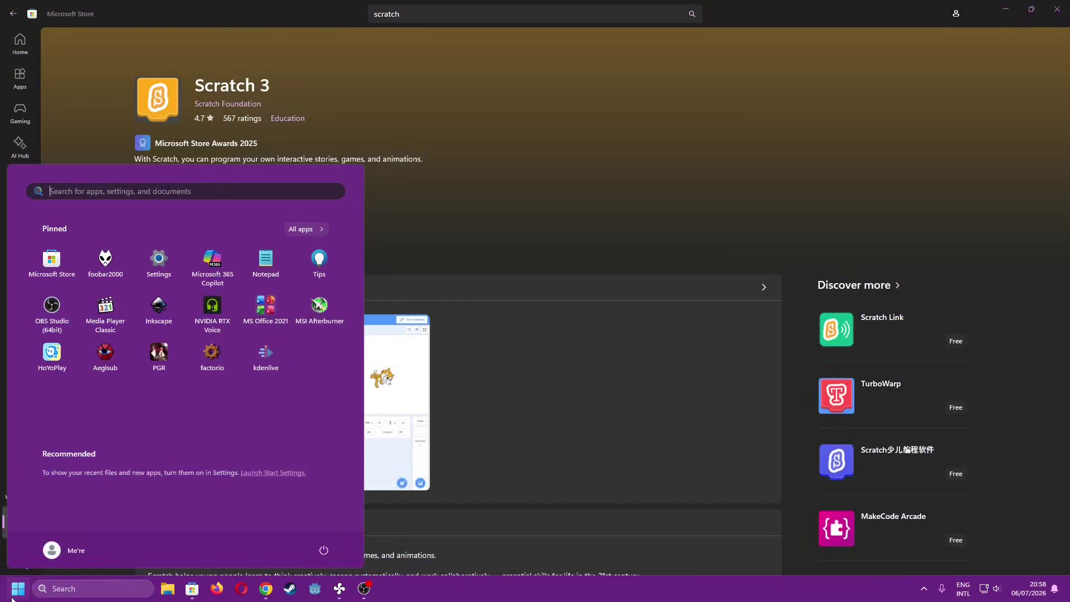
left_click(13, 597)
left_click(13, 598)
type("scratch 3")
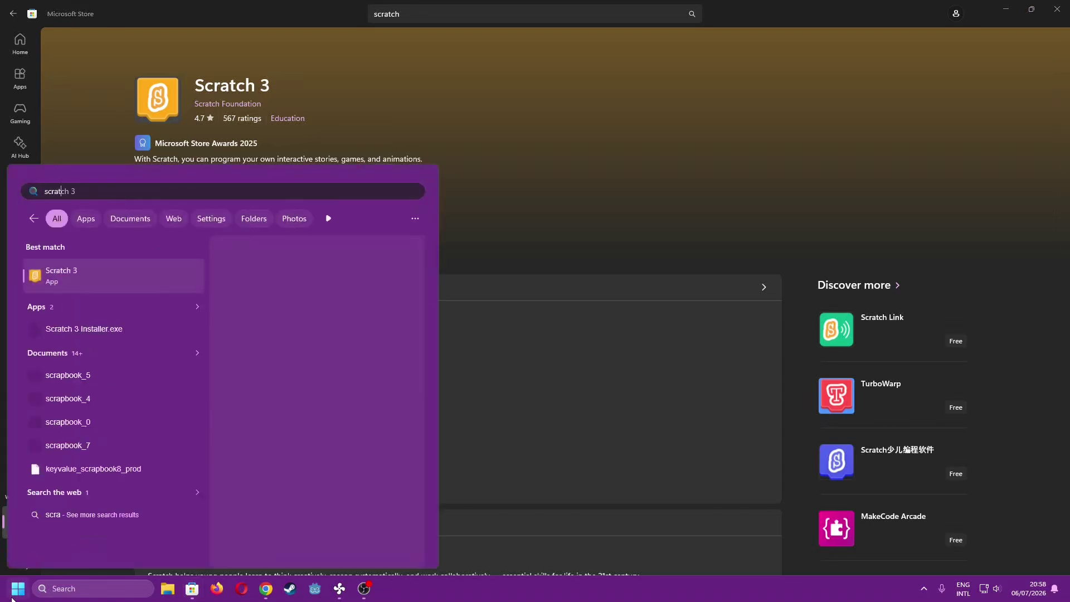